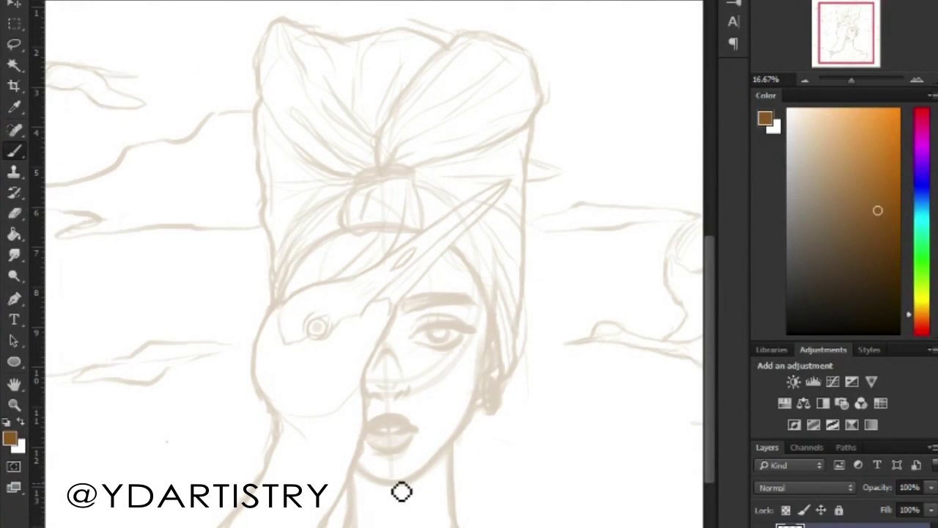
Ink the jawline, nostrils and the right eye's upper lid and outline in dark brown.
{"action": "mouse_move", "coordinate": [478, 382]}
{"action": "left_mouse_down"}
{"action": "mouse_move", "coordinate": [381, 482]}
{"action": "mouse_move", "coordinate": [352, 464]}
{"action": "left_mouse_up"}
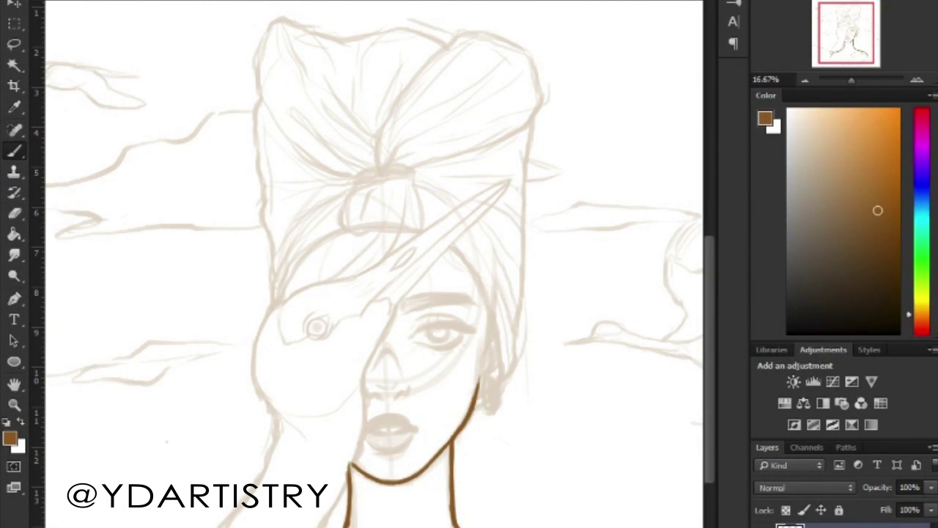
{"action": "scroll", "coordinate": [706, 369], "scroll_direction": "up", "scroll_amount": 5}
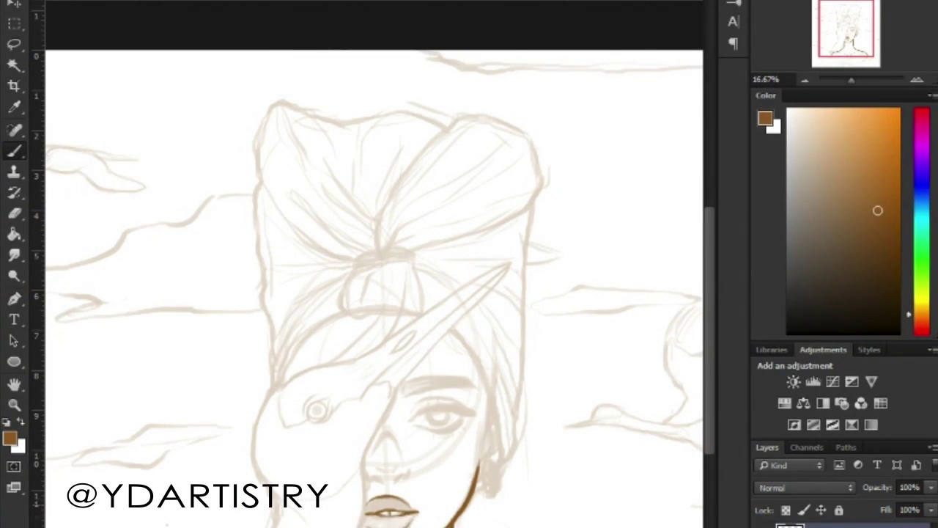
{"action": "mouse_move", "coordinate": [388, 480]}
{"action": "left_mouse_down"}
{"action": "mouse_move", "coordinate": [371, 480]}
{"action": "mouse_move", "coordinate": [404, 479]}
{"action": "mouse_move", "coordinate": [389, 478]}
{"action": "left_mouse_up"}
{"action": "mouse_move", "coordinate": [413, 419]}
{"action": "left_mouse_down"}
{"action": "mouse_move", "coordinate": [463, 419]}
{"action": "mouse_move", "coordinate": [463, 442]}
{"action": "left_mouse_up"}
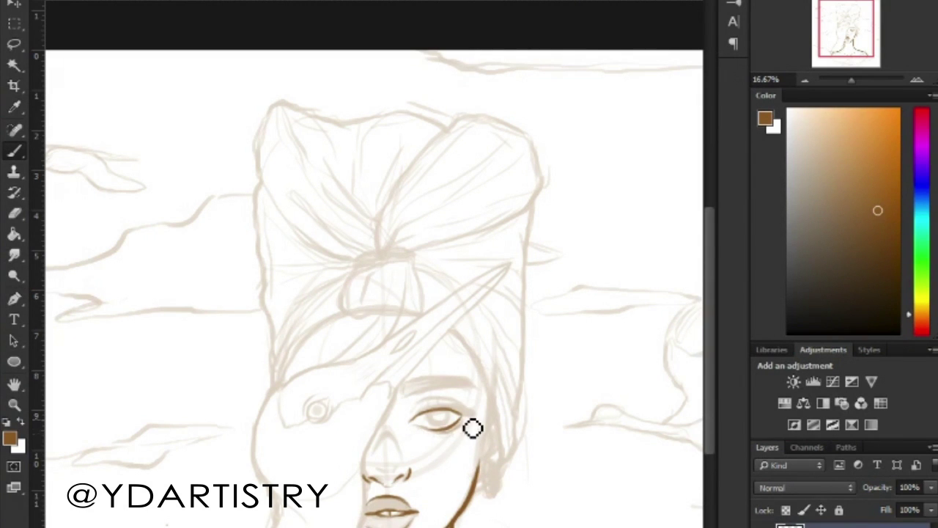
{"action": "mouse_move", "coordinate": [410, 419]}
{"action": "left_mouse_down"}
{"action": "mouse_move", "coordinate": [469, 409]}
{"action": "mouse_move", "coordinate": [445, 415]}
{"action": "mouse_move", "coordinate": [461, 411]}
{"action": "mouse_move", "coordinate": [464, 424]}
{"action": "left_mouse_up"}
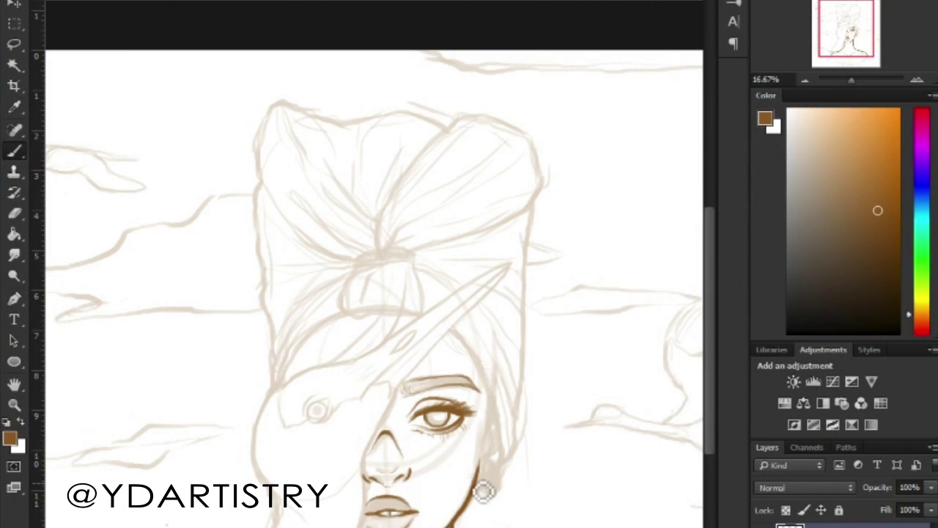
{"action": "scroll", "coordinate": [495, 401], "scroll_direction": "down", "scroll_amount": 3}
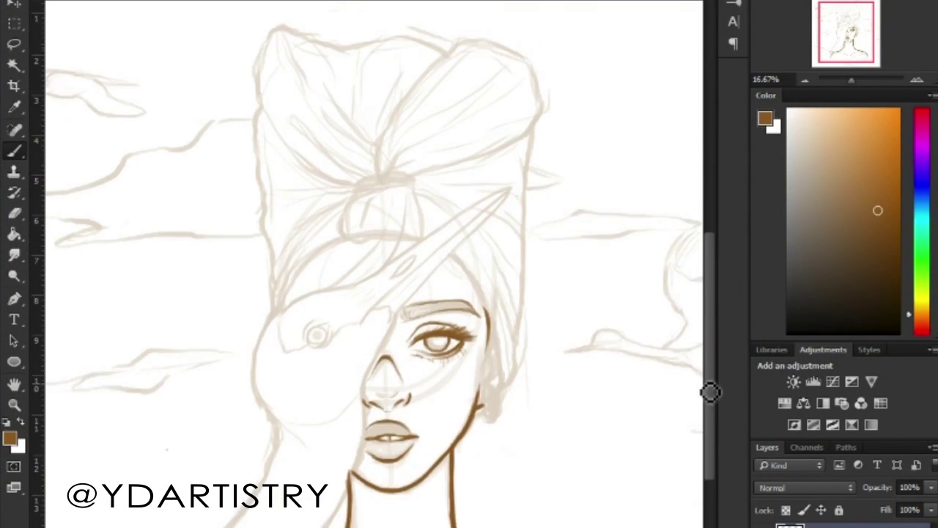
Ink a ring earring and the face contour from temple to behind the ear.
{"action": "mouse_move", "coordinate": [492, 396]}
{"action": "left_mouse_down"}
{"action": "mouse_move", "coordinate": [500, 425]}
{"action": "mouse_move", "coordinate": [506, 392]}
{"action": "mouse_move", "coordinate": [507, 423]}
{"action": "left_mouse_up"}
{"action": "left_click_drag", "start_coordinate": [483, 312], "coordinate": [501, 380]}
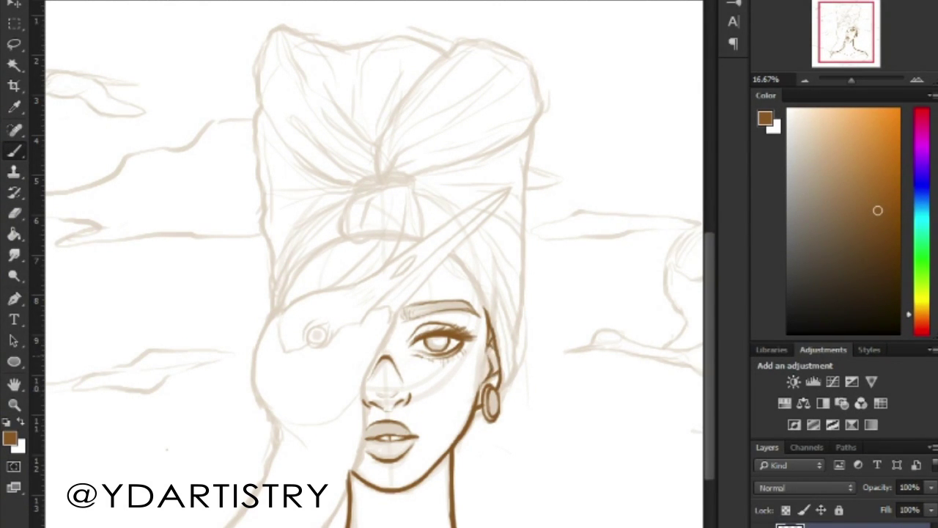
{"action": "left_click_drag", "start_coordinate": [513, 335], "coordinate": [507, 397]}
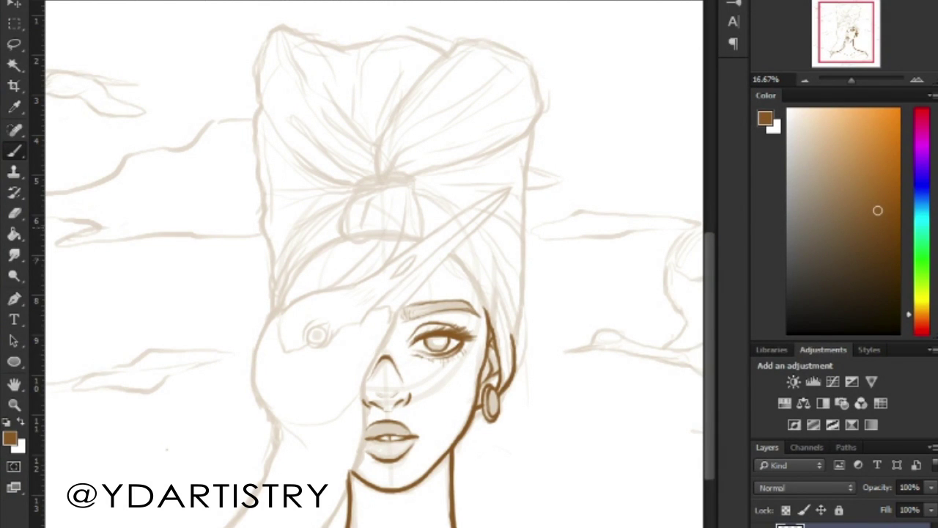
Outline the headwrap's left edge and front knot, redoing one stray stroke.
{"action": "left_click_drag", "start_coordinate": [276, 308], "coordinate": [344, 238]}
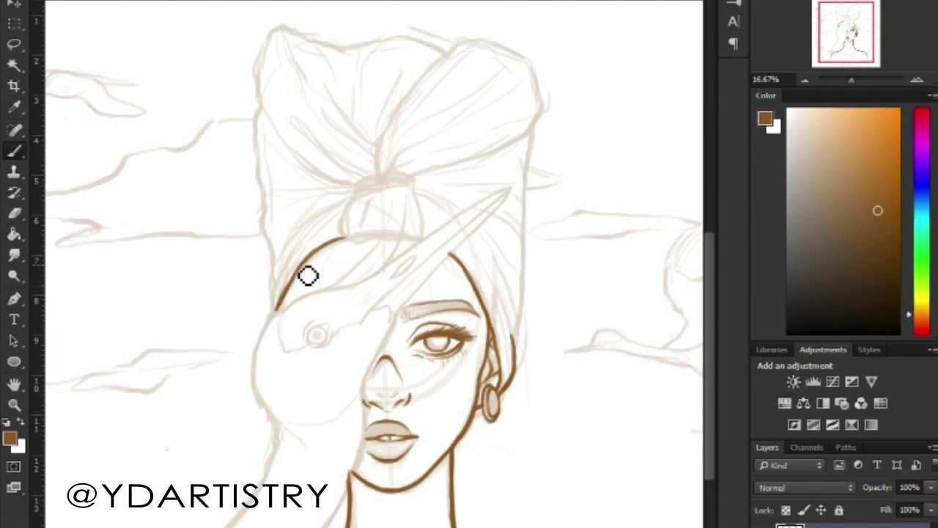
{"action": "left_click_drag", "start_coordinate": [375, 199], "coordinate": [377, 195]}
{"action": "left_click_drag", "start_coordinate": [341, 220], "coordinate": [388, 245]}
{"action": "mouse_move", "coordinate": [381, 187]}
{"action": "left_mouse_down"}
{"action": "mouse_move", "coordinate": [424, 236]}
{"action": "mouse_move", "coordinate": [355, 229]}
{"action": "left_mouse_up"}
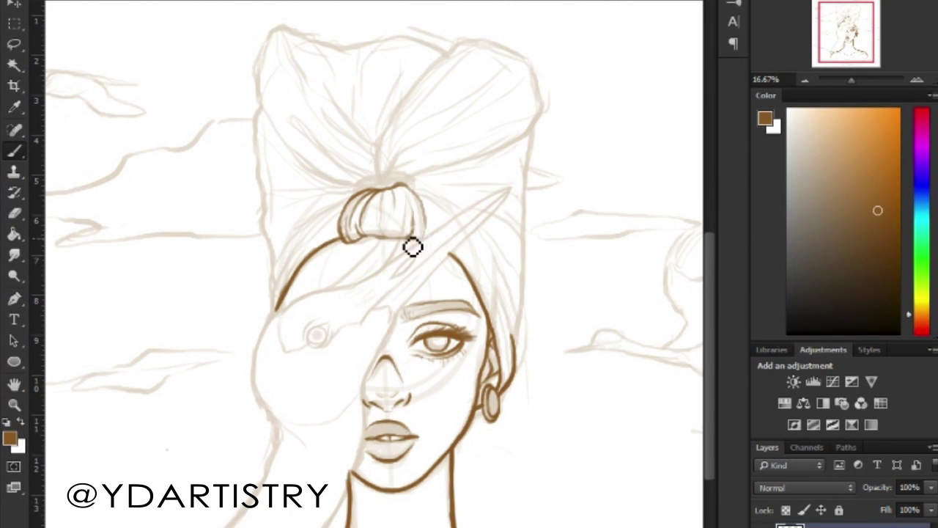
{"action": "mouse_move", "coordinate": [274, 255]}
{"action": "left_mouse_down"}
{"action": "mouse_move", "coordinate": [268, 286]}
{"action": "mouse_move", "coordinate": [336, 226]}
{"action": "left_mouse_up"}
{"action": "key", "text": "ctrl+z"}
{"action": "left_click_drag", "start_coordinate": [283, 272], "coordinate": [338, 217]}
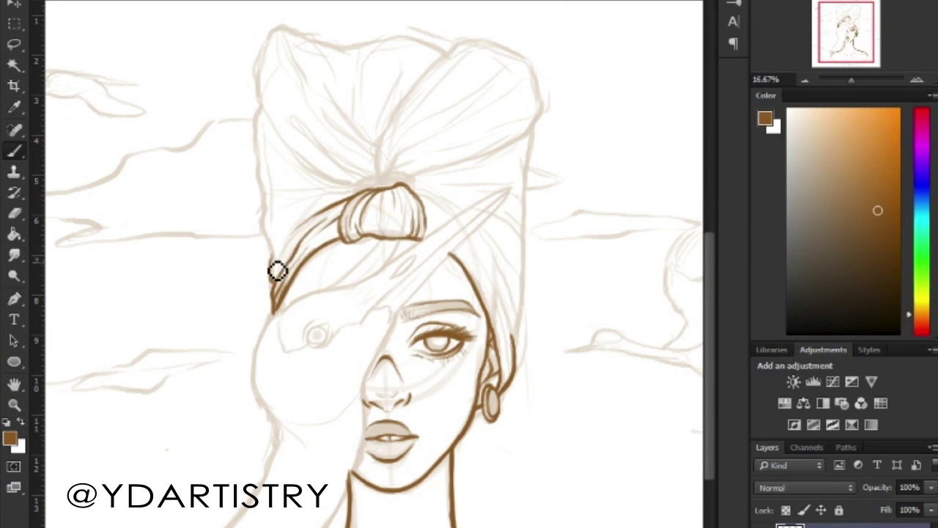
Ink the headwrap band down the face's right side and connect it to the knot.
{"action": "mouse_move", "coordinate": [510, 385]}
{"action": "left_mouse_down"}
{"action": "mouse_move", "coordinate": [486, 274]}
{"action": "mouse_move", "coordinate": [499, 338]}
{"action": "left_mouse_up"}
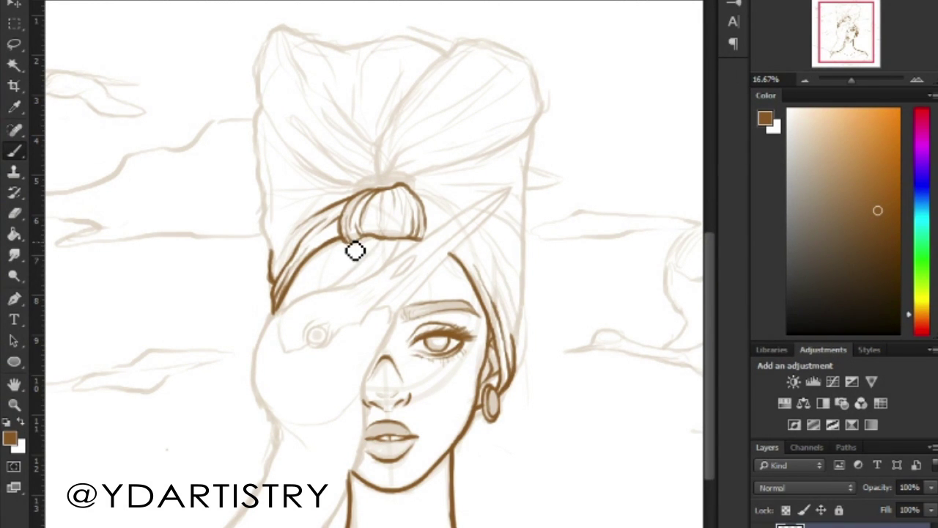
{"action": "left_click_drag", "start_coordinate": [450, 253], "coordinate": [518, 350]}
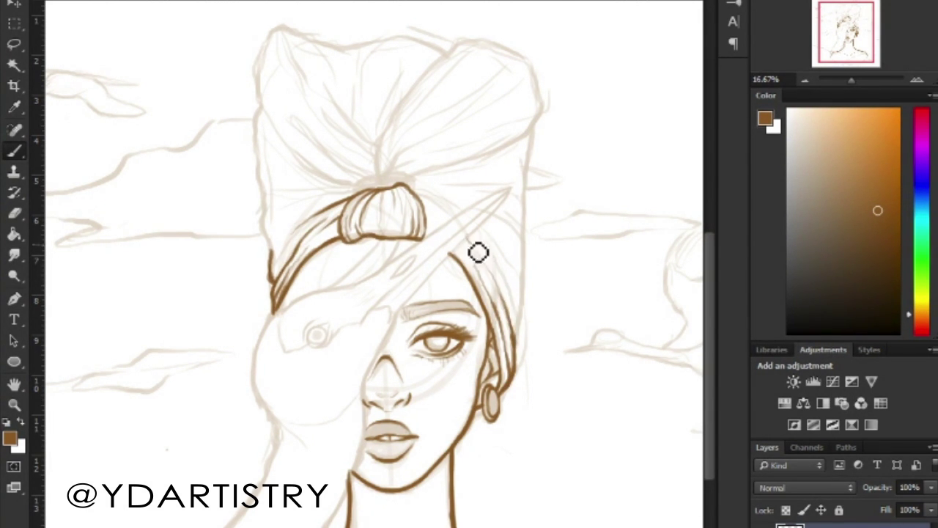
{"action": "left_click_drag", "start_coordinate": [428, 207], "coordinate": [448, 245]}
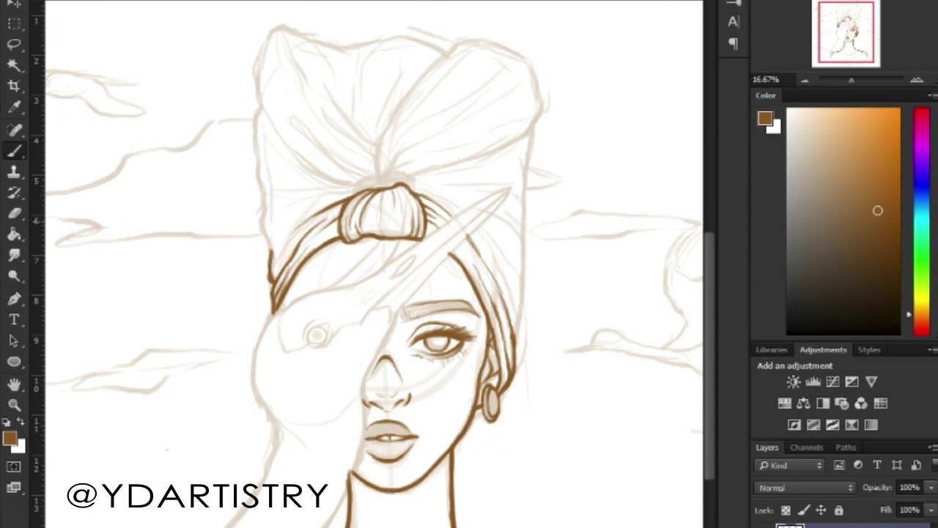
{"action": "mouse_move", "coordinate": [377, 180]}
{"action": "left_mouse_down"}
{"action": "mouse_move", "coordinate": [393, 110]}
{"action": "mouse_move", "coordinate": [443, 132]}
{"action": "left_mouse_up"}
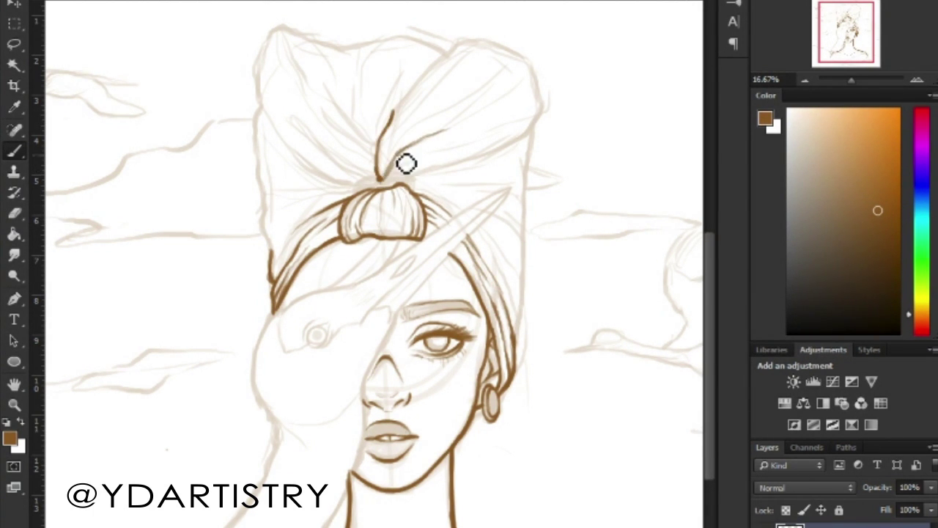
Ink the turban's right edge, top fold outline and its inner fold lines.
{"action": "left_click_drag", "start_coordinate": [410, 161], "coordinate": [525, 155]}
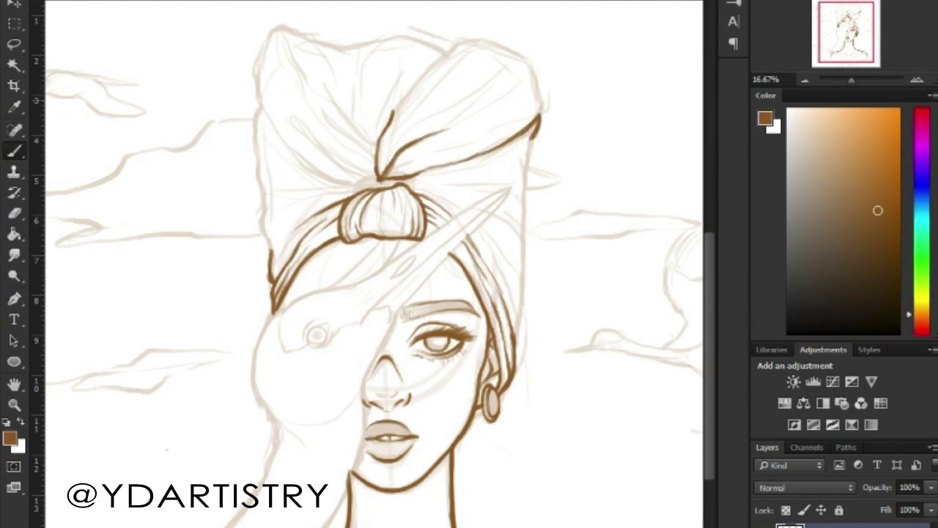
{"action": "left_click_drag", "start_coordinate": [438, 183], "coordinate": [518, 176]}
{"action": "left_click_drag", "start_coordinate": [540, 133], "coordinate": [523, 332]}
{"action": "left_click_drag", "start_coordinate": [513, 294], "coordinate": [475, 234]}
{"action": "mouse_move", "coordinate": [454, 42]}
{"action": "left_mouse_down"}
{"action": "mouse_move", "coordinate": [400, 122]}
{"action": "mouse_move", "coordinate": [545, 125]}
{"action": "left_mouse_up"}
{"action": "mouse_move", "coordinate": [389, 163]}
{"action": "left_mouse_down"}
{"action": "mouse_move", "coordinate": [473, 68]}
{"action": "mouse_move", "coordinate": [408, 139]}
{"action": "mouse_move", "coordinate": [467, 145]}
{"action": "mouse_move", "coordinate": [517, 126]}
{"action": "mouse_move", "coordinate": [509, 66]}
{"action": "left_mouse_up"}
{"action": "mouse_move", "coordinate": [399, 37]}
{"action": "left_mouse_down"}
{"action": "mouse_move", "coordinate": [451, 51]}
{"action": "mouse_move", "coordinate": [386, 144]}
{"action": "mouse_move", "coordinate": [405, 60]}
{"action": "left_mouse_up"}
Outline the turban's left fold, darken its lower folds and trace the top edge.
{"action": "left_click_drag", "start_coordinate": [365, 190], "coordinate": [276, 128]}
{"action": "mouse_move", "coordinate": [344, 48]}
{"action": "left_mouse_down"}
{"action": "mouse_move", "coordinate": [268, 67]}
{"action": "mouse_move", "coordinate": [257, 121]}
{"action": "mouse_move", "coordinate": [268, 253]}
{"action": "left_mouse_up"}
{"action": "left_click_drag", "start_coordinate": [257, 146], "coordinate": [293, 256]}
{"action": "left_click_drag", "start_coordinate": [277, 213], "coordinate": [357, 187]}
{"action": "left_click_drag", "start_coordinate": [276, 183], "coordinate": [335, 198]}
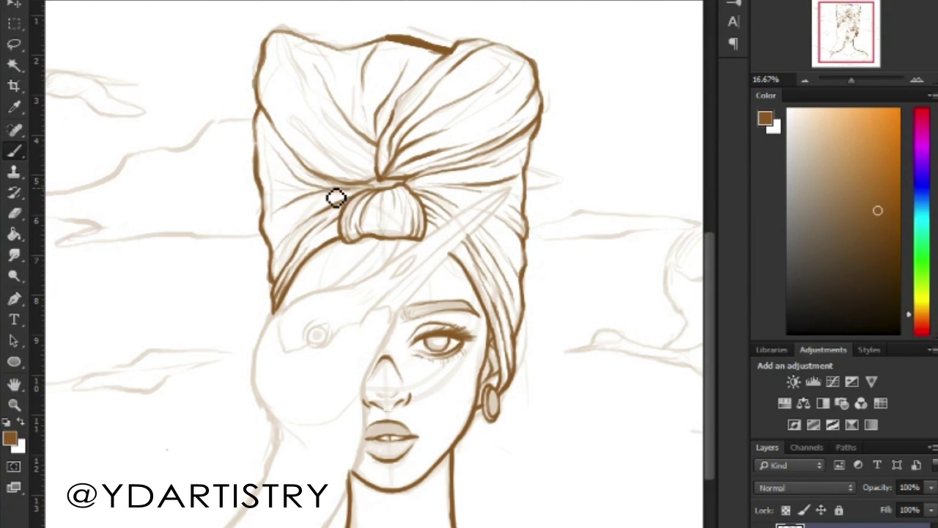
{"action": "mouse_move", "coordinate": [326, 116]}
{"action": "left_mouse_down"}
{"action": "mouse_move", "coordinate": [371, 157]}
{"action": "mouse_move", "coordinate": [280, 91]}
{"action": "mouse_move", "coordinate": [257, 110]}
{"action": "left_mouse_up"}
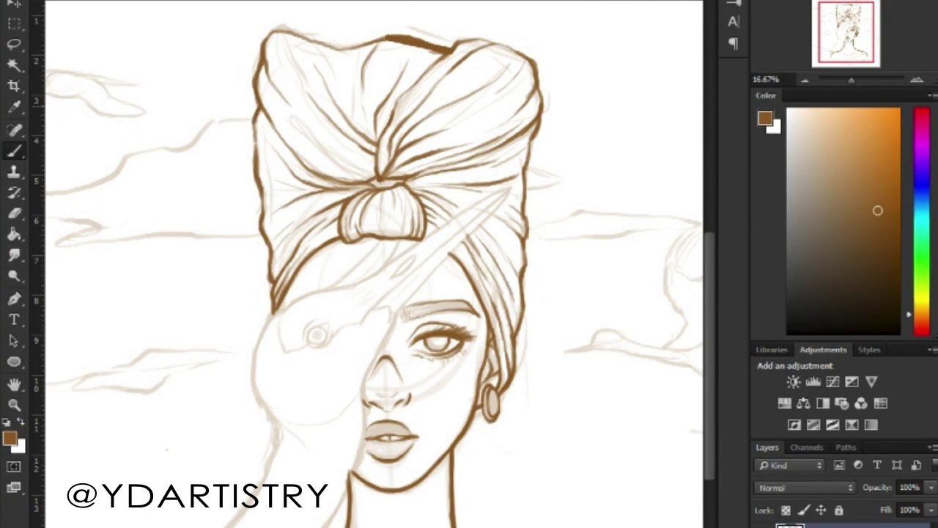
{"action": "left_click_drag", "start_coordinate": [271, 32], "coordinate": [389, 45]}
{"action": "left_click_drag", "start_coordinate": [300, 132], "coordinate": [365, 173]}
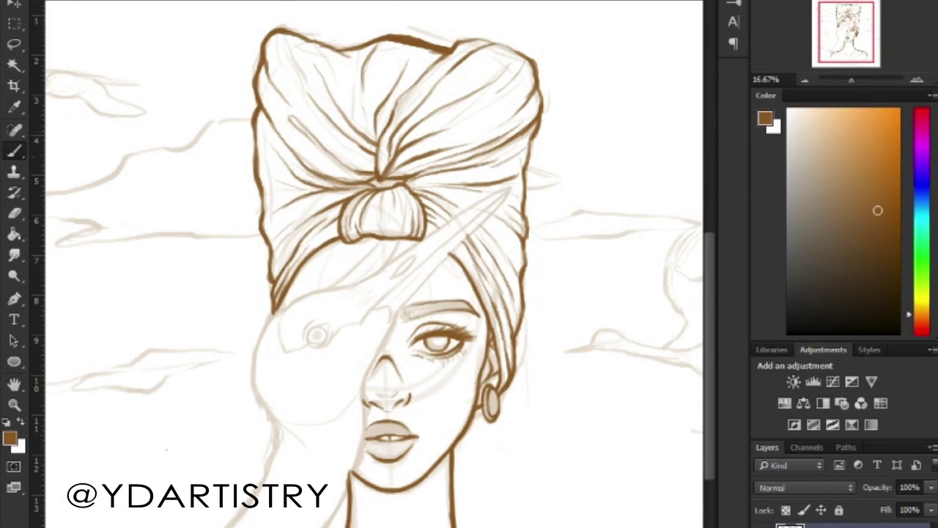
{"action": "mouse_move", "coordinate": [294, 37]}
{"action": "left_mouse_down"}
{"action": "mouse_move", "coordinate": [303, 73]}
{"action": "mouse_move", "coordinate": [333, 99]}
{"action": "left_mouse_up"}
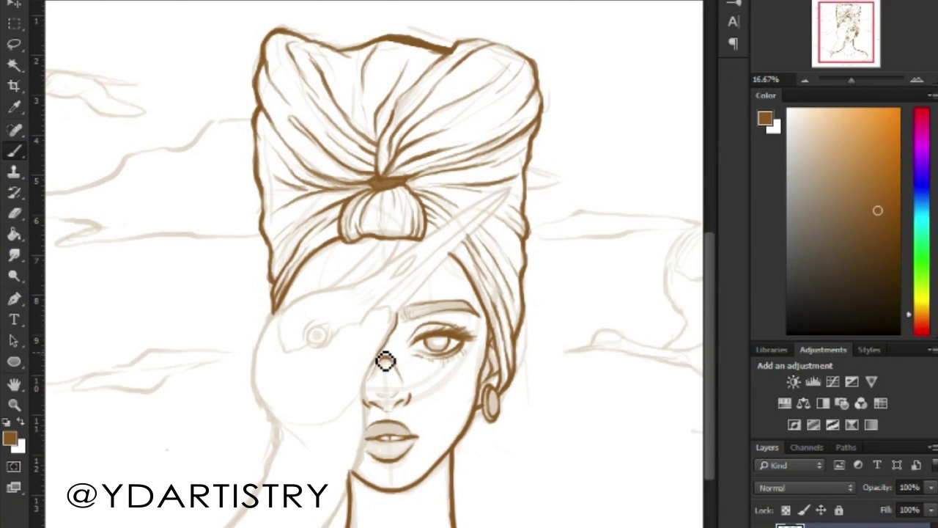
Ink the hair edge beside the nose and the bird's long pointed beak.
{"action": "left_click_drag", "start_coordinate": [375, 359], "coordinate": [350, 484]}
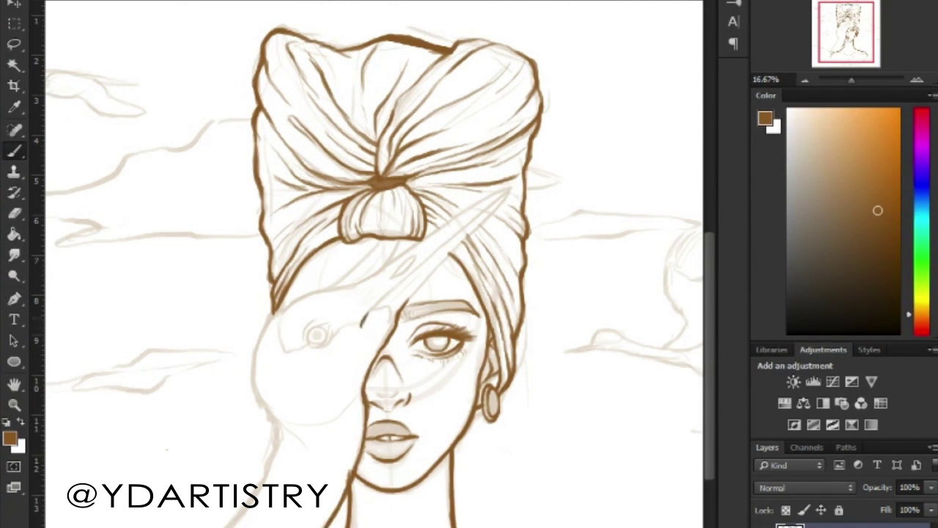
{"action": "left_click_drag", "start_coordinate": [450, 278], "coordinate": [505, 195]}
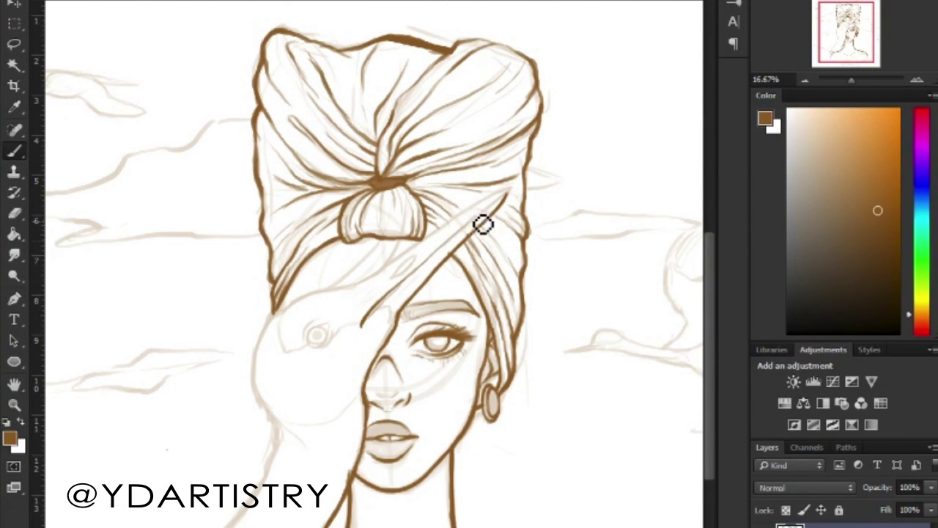
{"action": "mouse_move", "coordinate": [505, 192]}
{"action": "left_mouse_down"}
{"action": "mouse_move", "coordinate": [465, 242]}
{"action": "mouse_move", "coordinate": [396, 275]}
{"action": "mouse_move", "coordinate": [390, 326]}
{"action": "left_mouse_up"}
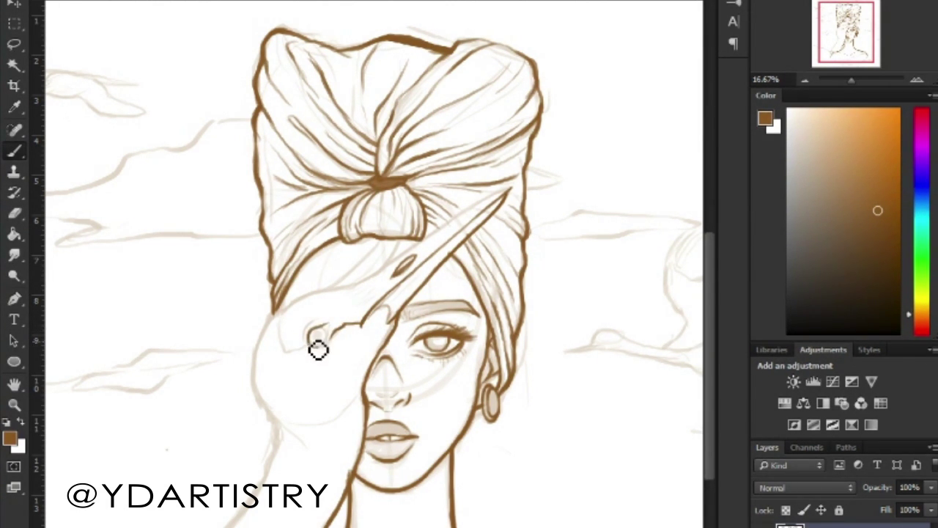
Ink the bird's round eye, head and neck outline, plus turban strands under the beak.
{"action": "left_click_drag", "start_coordinate": [306, 337], "coordinate": [318, 335]}
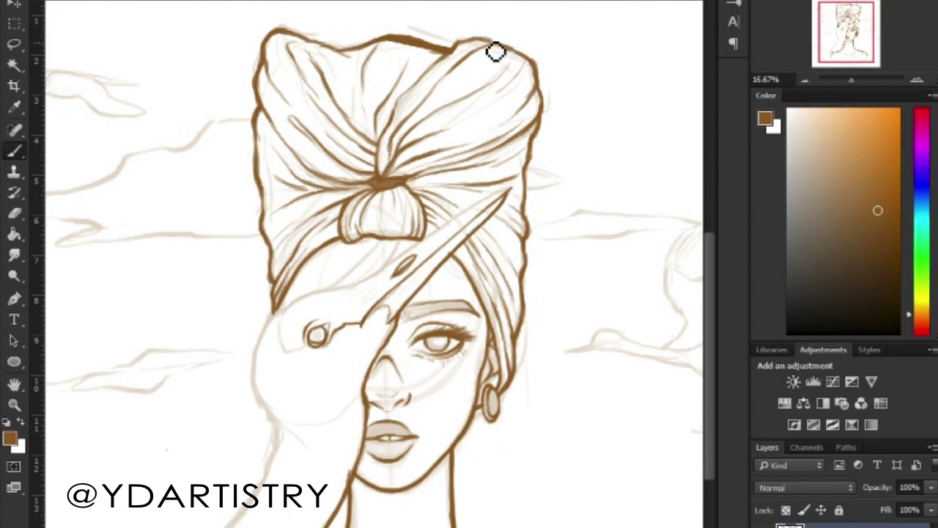
{"action": "left_click_drag", "start_coordinate": [284, 308], "coordinate": [273, 418]}
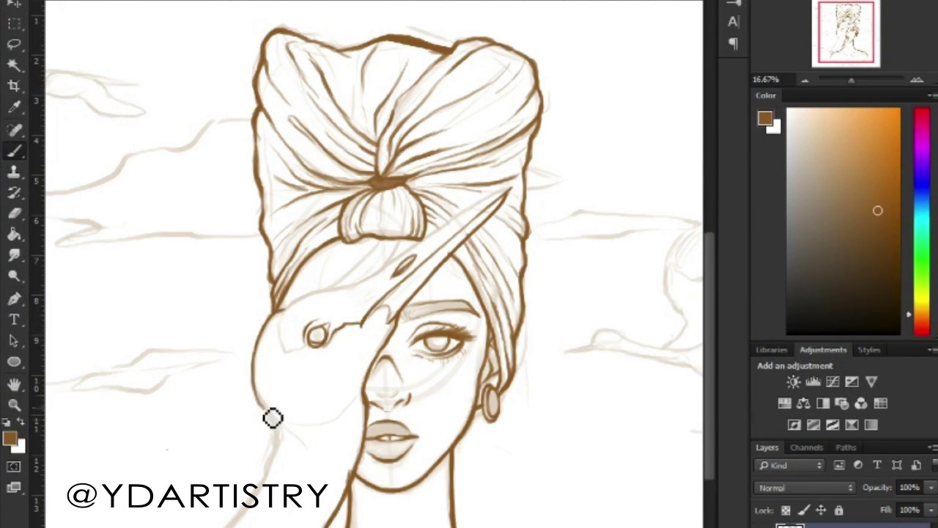
{"action": "left_click_drag", "start_coordinate": [271, 403], "coordinate": [239, 526]}
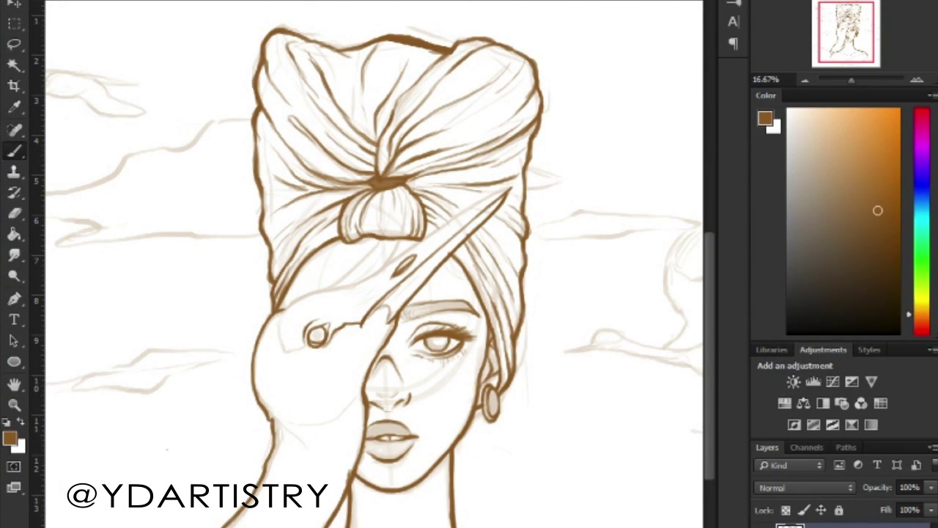
{"action": "left_click_drag", "start_coordinate": [281, 315], "coordinate": [286, 351]}
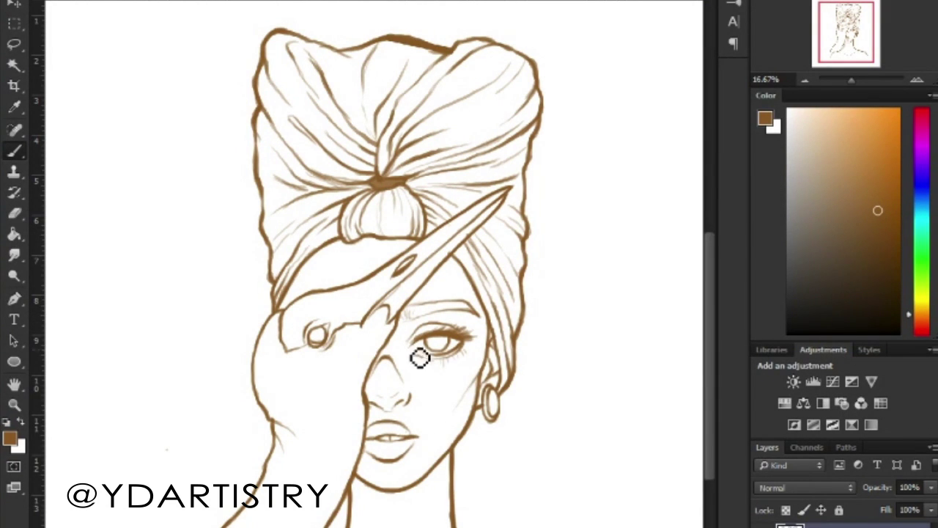
{"action": "mouse_move", "coordinate": [393, 242]}
{"action": "left_mouse_down"}
{"action": "mouse_move", "coordinate": [356, 284]}
{"action": "mouse_move", "coordinate": [339, 281]}
{"action": "left_mouse_up"}
{"action": "left_click_drag", "start_coordinate": [346, 250], "coordinate": [286, 306]}
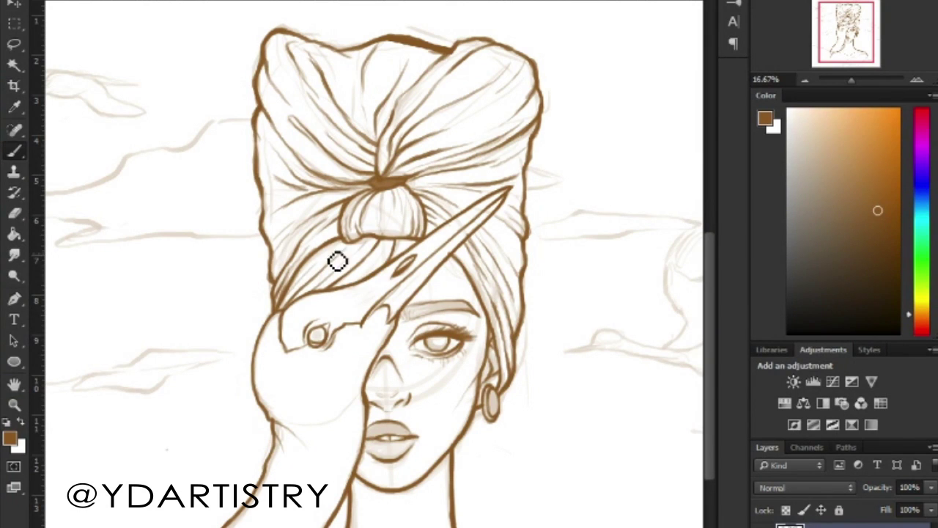
{"action": "key", "text": "ctrl+minus"}
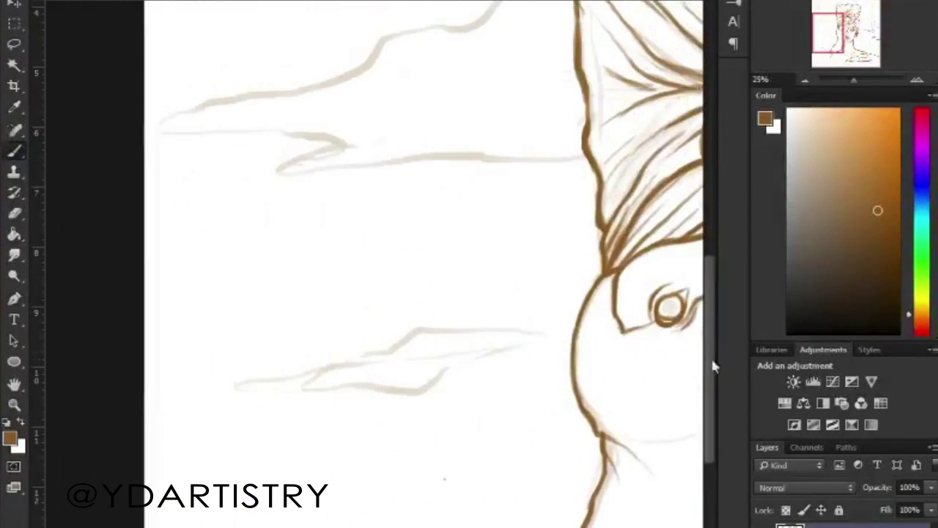
Ink the cloud and shape outlines beside the turban at lower left.
{"action": "mouse_move", "coordinate": [235, 385]}
{"action": "left_mouse_down"}
{"action": "mouse_move", "coordinate": [491, 367]}
{"action": "mouse_move", "coordinate": [233, 387]}
{"action": "left_mouse_up"}
{"action": "left_click_drag", "start_coordinate": [708, 320], "coordinate": [709, 408]}
{"action": "mouse_move", "coordinate": [144, 434]}
{"action": "left_mouse_down"}
{"action": "mouse_move", "coordinate": [589, 421]}
{"action": "mouse_move", "coordinate": [151, 293]}
{"action": "mouse_move", "coordinate": [318, 337]}
{"action": "mouse_move", "coordinate": [366, 332]}
{"action": "left_mouse_up"}
{"action": "left_click_drag", "start_coordinate": [711, 452], "coordinate": [712, 296]}
{"action": "mouse_move", "coordinate": [156, 401]}
{"action": "left_mouse_down"}
{"action": "mouse_move", "coordinate": [591, 434]}
{"action": "mouse_move", "coordinate": [444, 306]}
{"action": "mouse_move", "coordinate": [166, 410]}
{"action": "mouse_move", "coordinate": [157, 401]}
{"action": "left_mouse_up"}
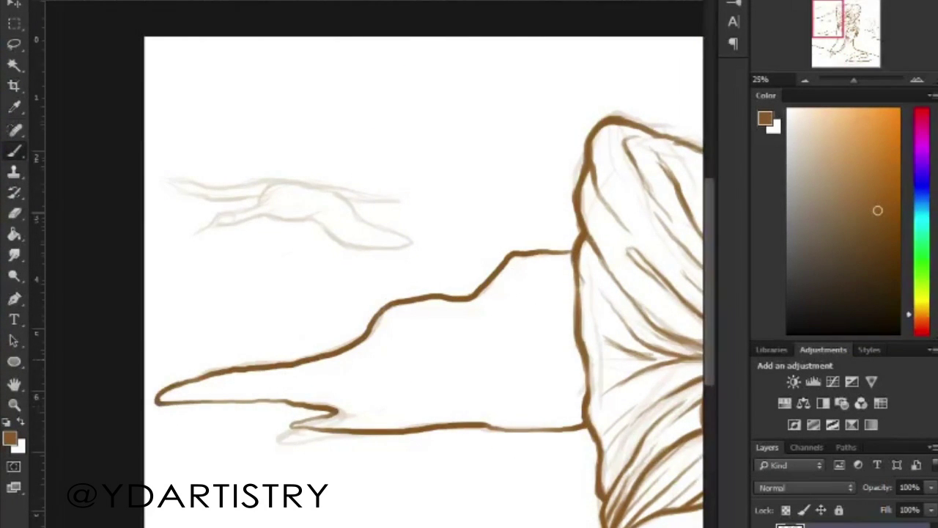
{"action": "mouse_move", "coordinate": [283, 417]}
{"action": "left_mouse_down"}
{"action": "mouse_move", "coordinate": [429, 428]}
{"action": "mouse_move", "coordinate": [256, 433]}
{"action": "left_mouse_up"}
{"action": "left_click_drag", "start_coordinate": [236, 332], "coordinate": [237, 358]}
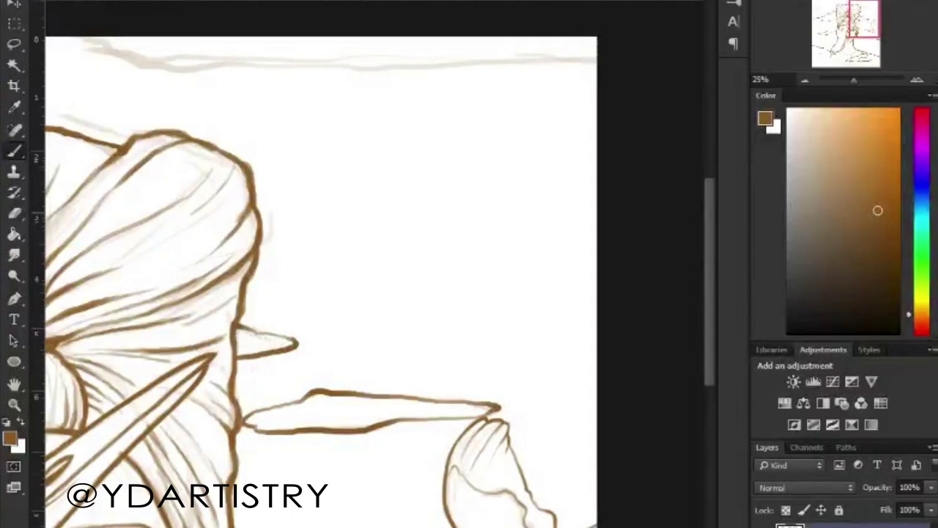
{"action": "scroll", "coordinate": [410, 293], "scroll_direction": "up", "scroll_amount": 2}
Ink the flying bird's head, neck lines, beak and wing edges, redoing the upper wing line.
{"action": "mouse_move", "coordinate": [272, 310]}
{"action": "left_mouse_down"}
{"action": "mouse_move", "coordinate": [307, 300]}
{"action": "mouse_move", "coordinate": [469, 308]}
{"action": "left_mouse_up"}
{"action": "mouse_move", "coordinate": [317, 293]}
{"action": "left_mouse_down"}
{"action": "mouse_move", "coordinate": [338, 294]}
{"action": "mouse_move", "coordinate": [385, 238]}
{"action": "left_mouse_up"}
{"action": "mouse_move", "coordinate": [272, 313]}
{"action": "left_mouse_down"}
{"action": "mouse_move", "coordinate": [231, 334]}
{"action": "mouse_move", "coordinate": [303, 327]}
{"action": "left_mouse_up"}
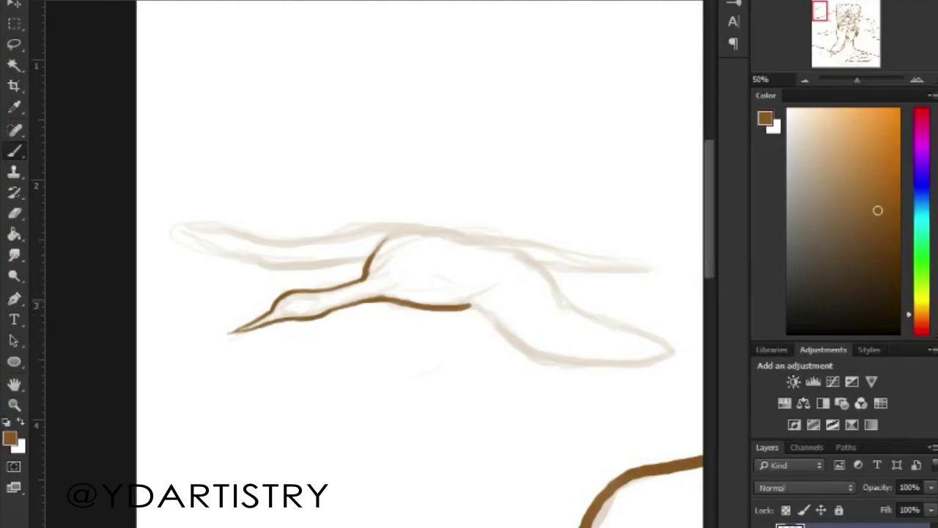
{"action": "left_click_drag", "start_coordinate": [469, 308], "coordinate": [584, 372]}
{"action": "key", "text": "ctrl+z"}
{"action": "left_click_drag", "start_coordinate": [451, 308], "coordinate": [681, 358]}
{"action": "left_click_drag", "start_coordinate": [520, 256], "coordinate": [577, 306]}
{"action": "key", "text": "ctrl+z"}
{"action": "left_click_drag", "start_coordinate": [522, 257], "coordinate": [673, 350]}
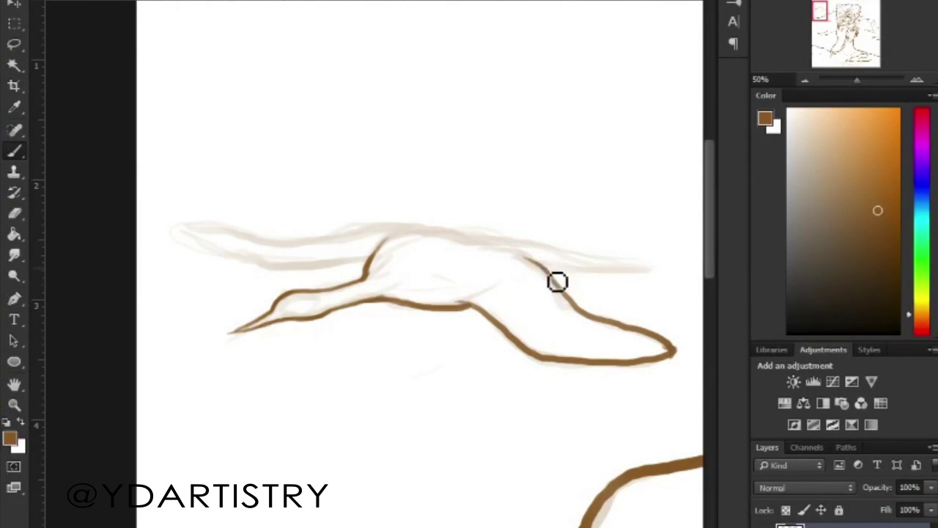
Ink the bird neck's upper edge and retrace its lower edge thicker.
{"action": "mouse_move", "coordinate": [366, 264]}
{"action": "left_mouse_down"}
{"action": "mouse_move", "coordinate": [214, 253]}
{"action": "mouse_move", "coordinate": [364, 242]}
{"action": "mouse_move", "coordinate": [618, 268]}
{"action": "left_mouse_up"}
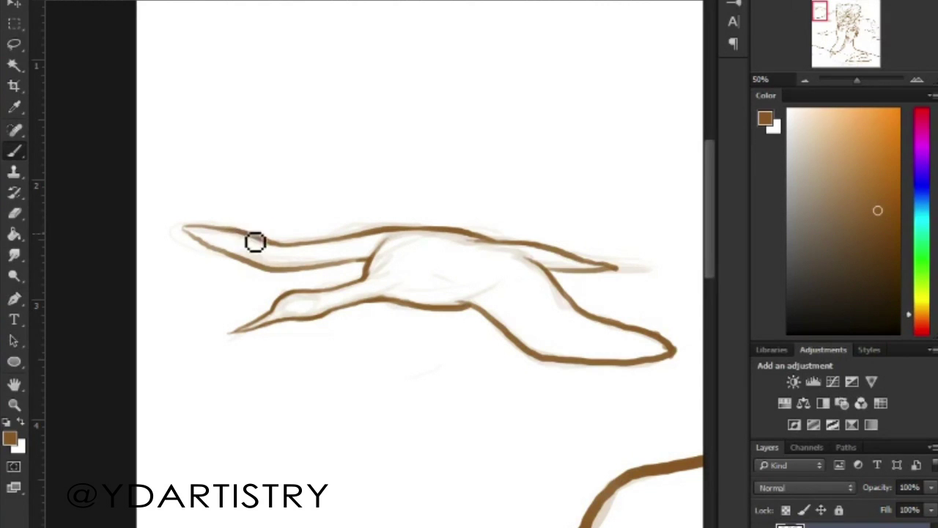
{"action": "left_click_drag", "start_coordinate": [365, 260], "coordinate": [262, 272]}
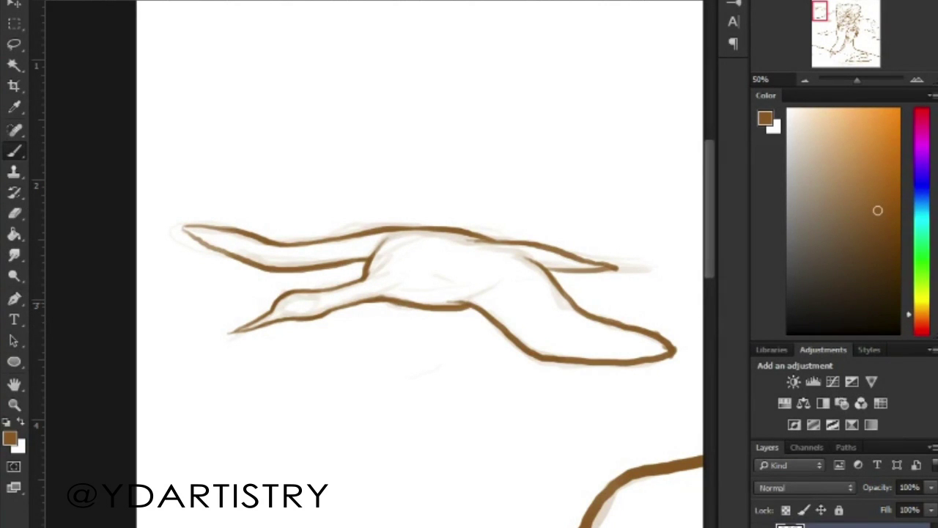
{"action": "scroll", "coordinate": [484, 350], "scroll_direction": "down", "scroll_amount": 5}
{"action": "scroll", "coordinate": [484, 350], "scroll_direction": "up", "scroll_amount": 2}
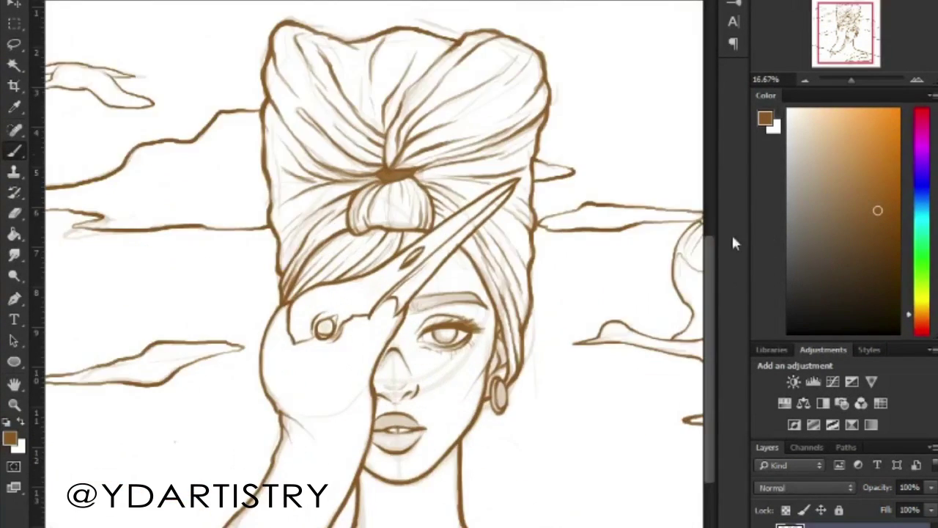
Paint soft light-brown shadow under the chin and along the right jaw near the earring.
{"action": "right_click", "coordinate": [344, 180]}
{"action": "key", "text": "Escape"}
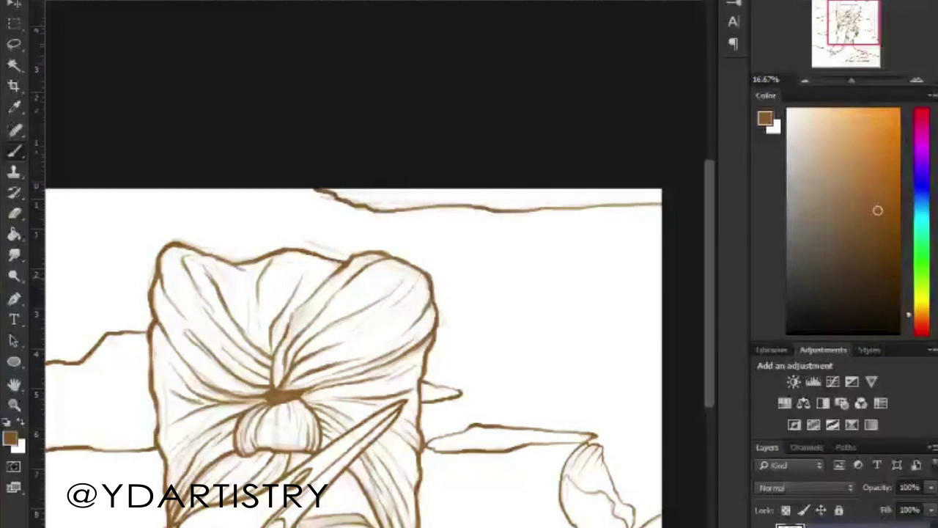
{"action": "scroll", "coordinate": [366, 215], "scroll_direction": "down", "scroll_amount": 1}
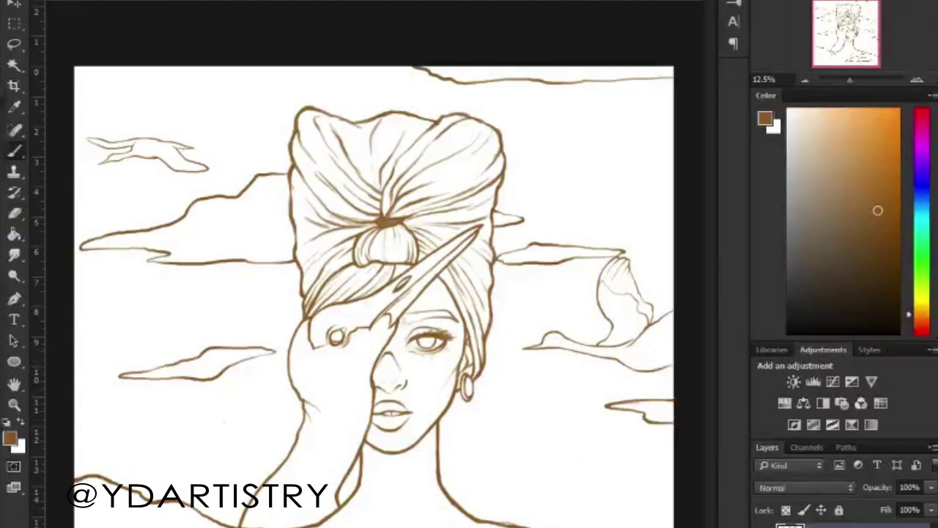
{"action": "scroll", "coordinate": [365, 360], "scroll_direction": "up", "scroll_amount": 1}
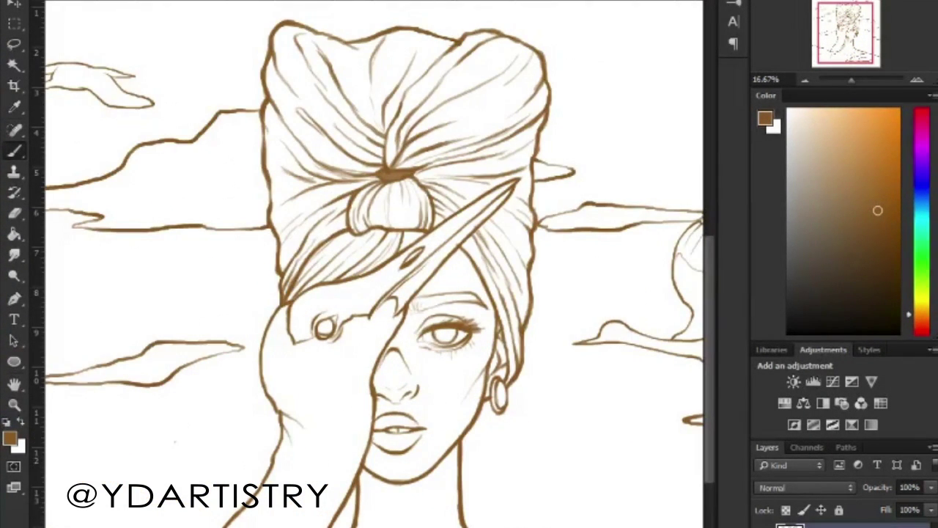
{"action": "scroll", "coordinate": [364, 361], "scroll_direction": "down", "scroll_amount": 1}
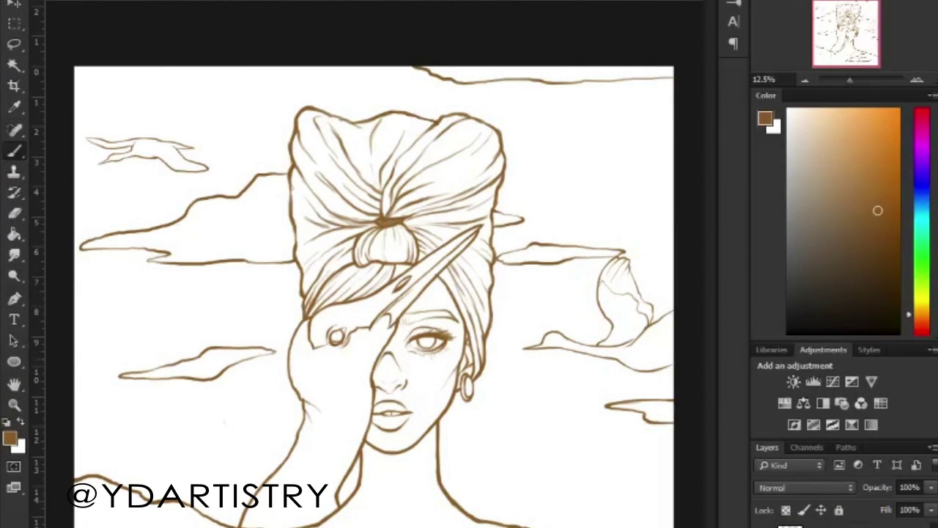
{"action": "scroll", "coordinate": [386, 363], "scroll_direction": "up", "scroll_amount": 1}
{"action": "left_click_drag", "start_coordinate": [373, 489], "coordinate": [418, 503]}
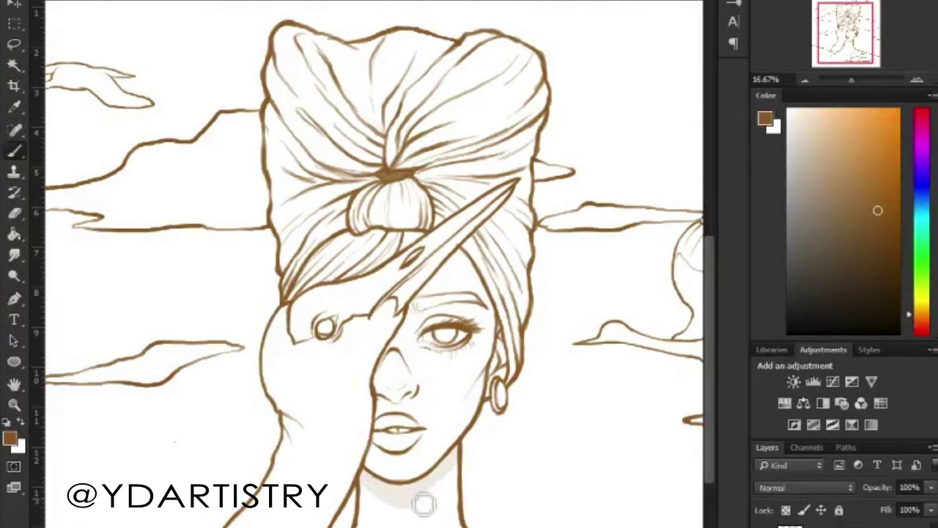
{"action": "left_click_drag", "start_coordinate": [485, 375], "coordinate": [472, 409]}
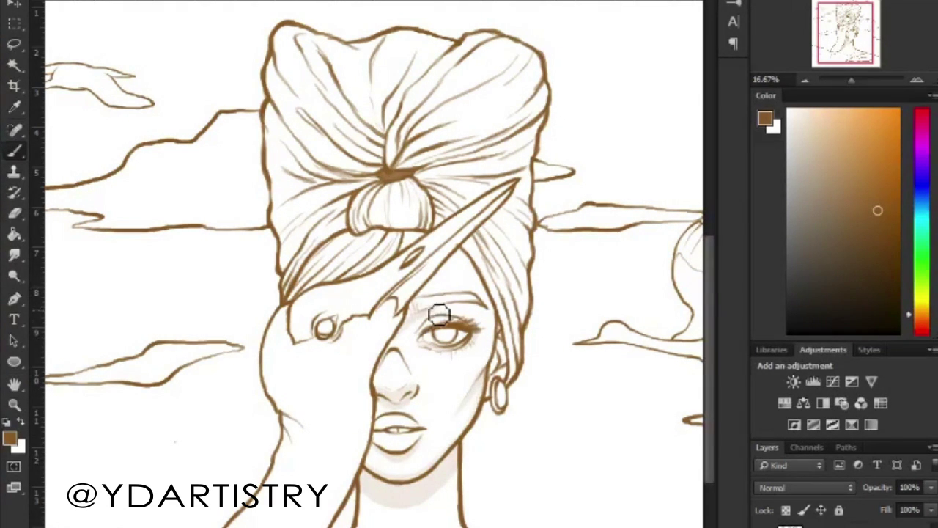
{"action": "left_click_drag", "start_coordinate": [514, 372], "coordinate": [509, 344]}
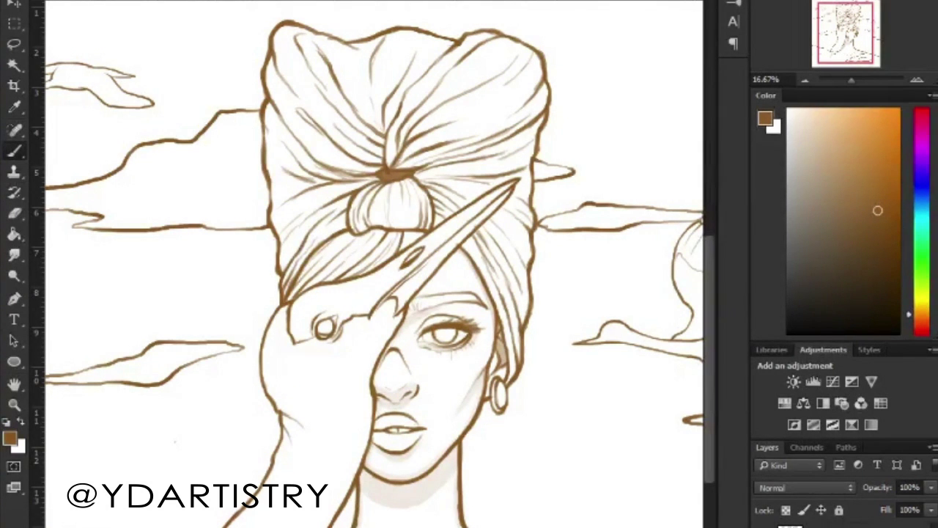
Shade around the turban knot and its upper-right part.
{"action": "scroll", "coordinate": [506, 330], "scroll_direction": "up", "scroll_amount": 2}
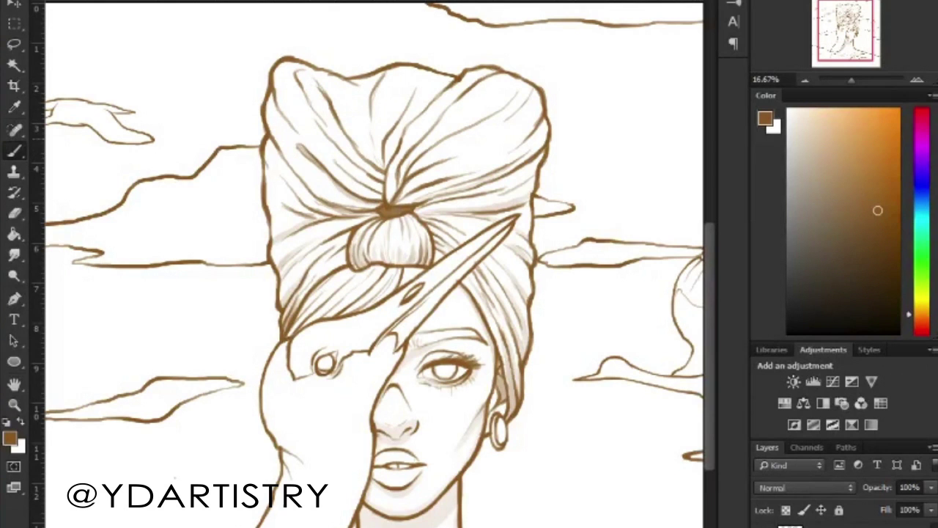
{"action": "left_click_drag", "start_coordinate": [423, 189], "coordinate": [396, 208]}
{"action": "mouse_move", "coordinate": [539, 158]}
{"action": "left_mouse_down"}
{"action": "mouse_move", "coordinate": [487, 103]}
{"action": "mouse_move", "coordinate": [451, 132]}
{"action": "left_mouse_up"}
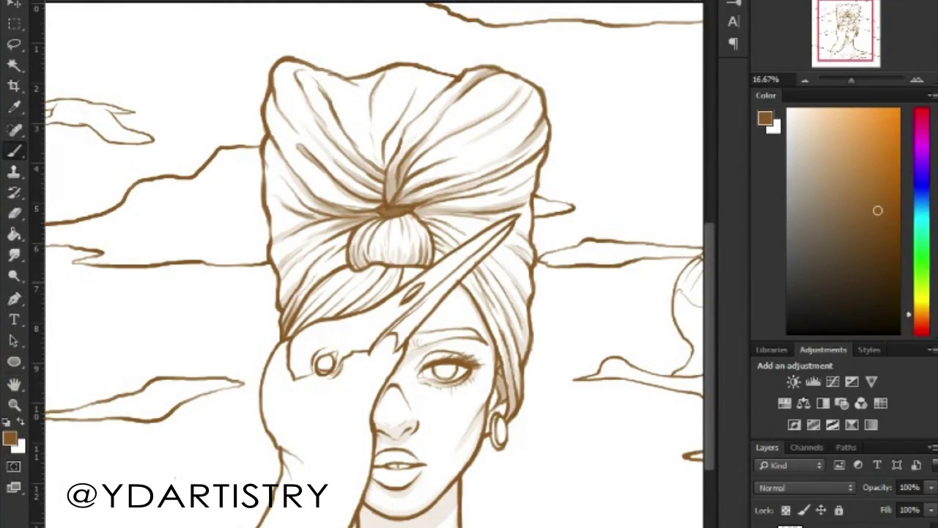
{"action": "left_click_drag", "start_coordinate": [707, 383], "coordinate": [709, 372]}
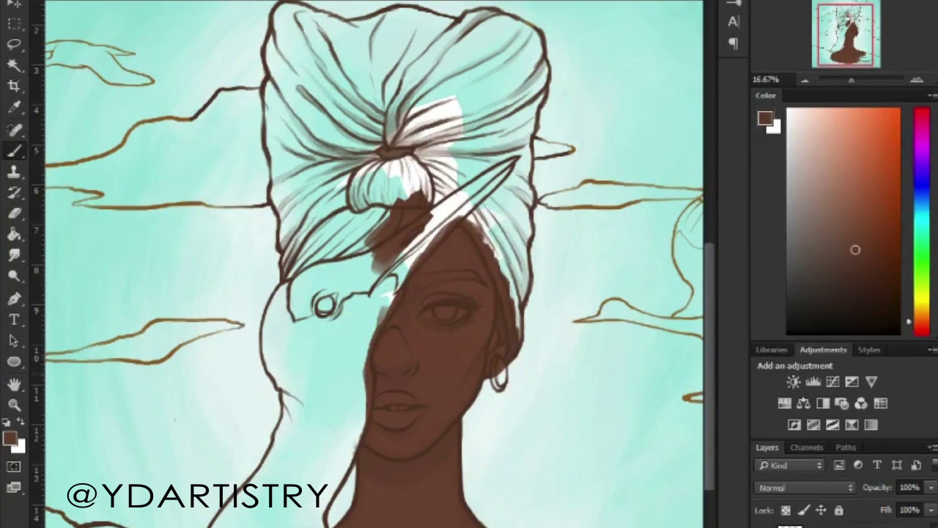
Highlight the nose bridge with a lighter skin tone.
{"action": "left_click", "coordinate": [839, 201]}
{"action": "left_click_drag", "start_coordinate": [398, 356], "coordinate": [404, 359]}
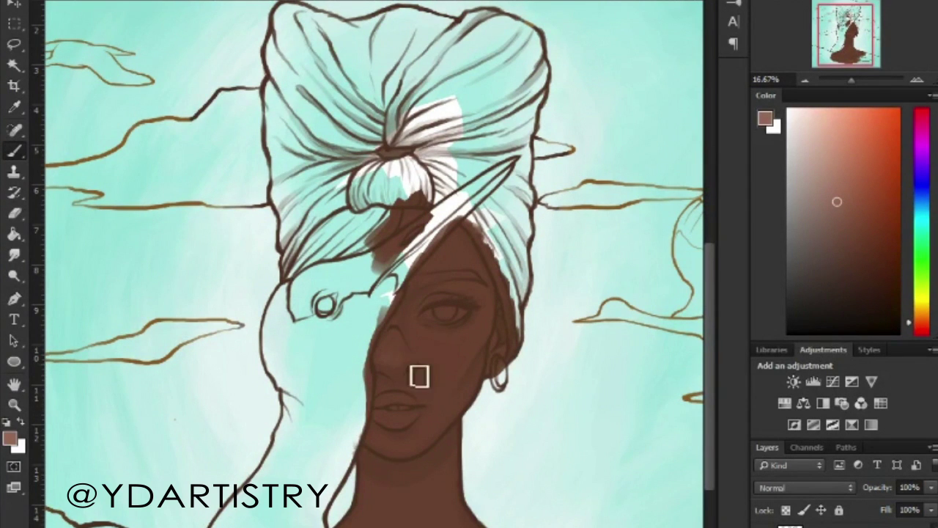
{"action": "scroll", "coordinate": [418, 376], "scroll_direction": "up", "scroll_amount": 1}
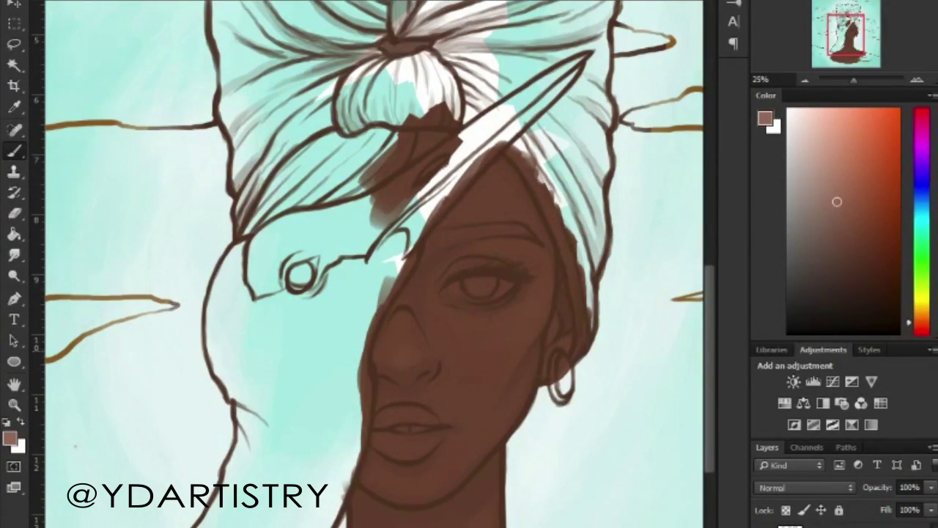
{"action": "right_click", "coordinate": [531, 238]}
{"action": "key", "text": "Escape"}
{"action": "right_click", "coordinate": [459, 296]}
{"action": "key", "text": "Escape"}
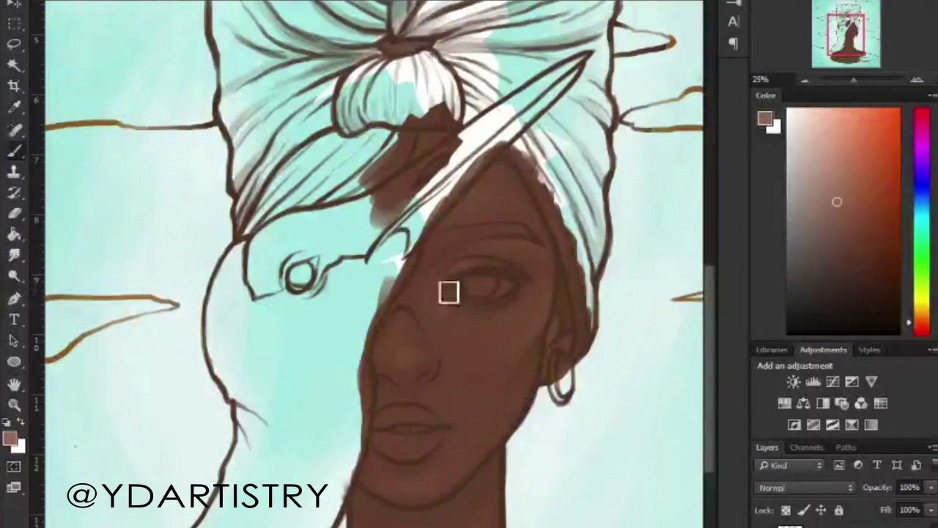
Sample skin and lip browns and shade the lower lip.
{"action": "left_click", "coordinate": [493, 396], "text": "alt"}
{"action": "scroll", "coordinate": [450, 371], "scroll_direction": "down", "scroll_amount": 3}
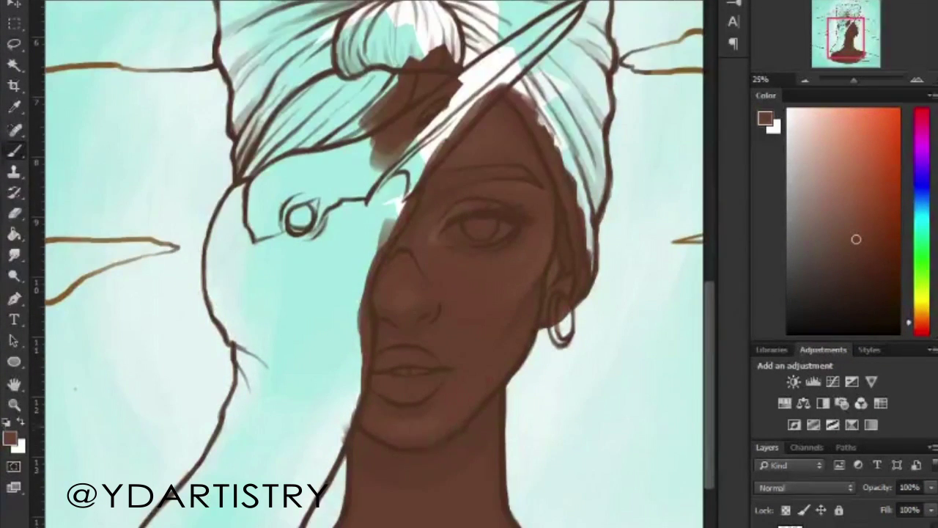
{"action": "left_click", "coordinate": [432, 413], "text": "alt"}
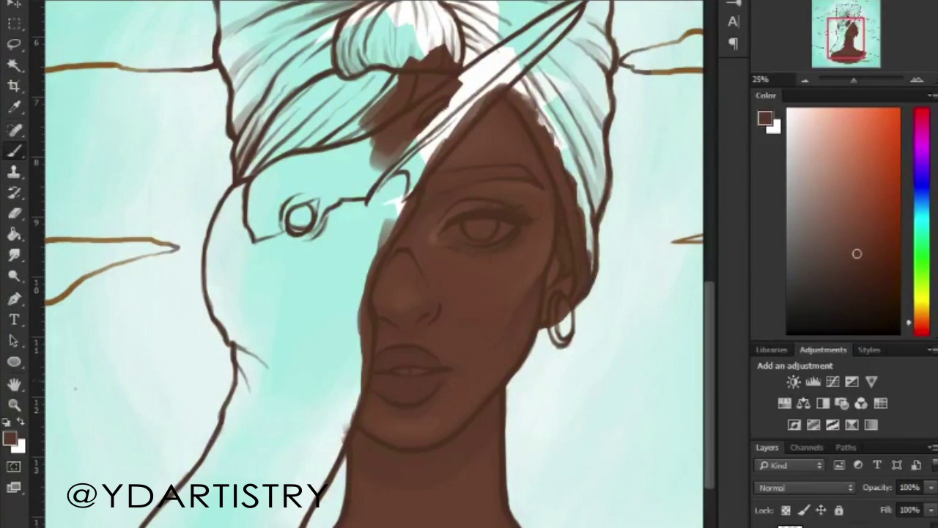
{"action": "left_click", "coordinate": [454, 353], "text": "alt"}
{"action": "left_click", "coordinate": [406, 399], "text": "alt"}
{"action": "left_click", "coordinate": [396, 369], "text": "alt"}
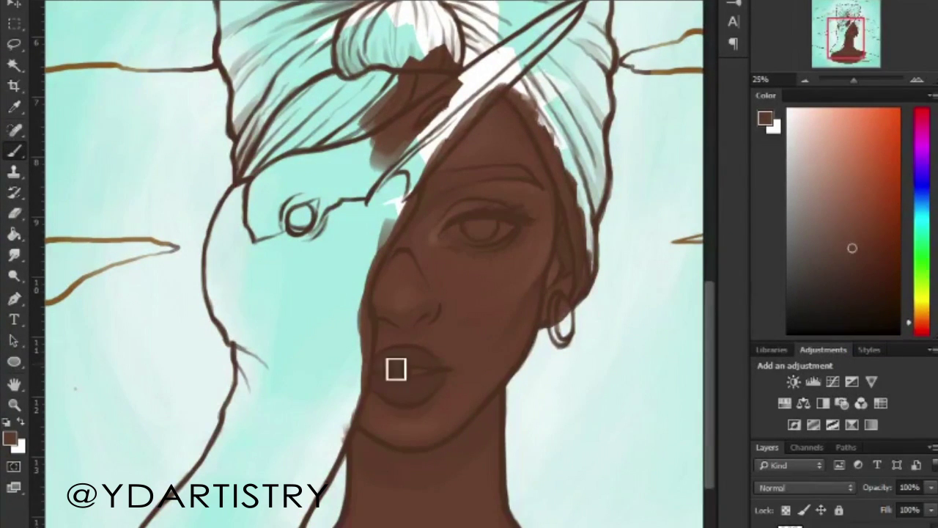
{"action": "left_click", "coordinate": [410, 381], "text": "alt"}
{"action": "left_click_drag", "start_coordinate": [414, 386], "coordinate": [444, 400]}
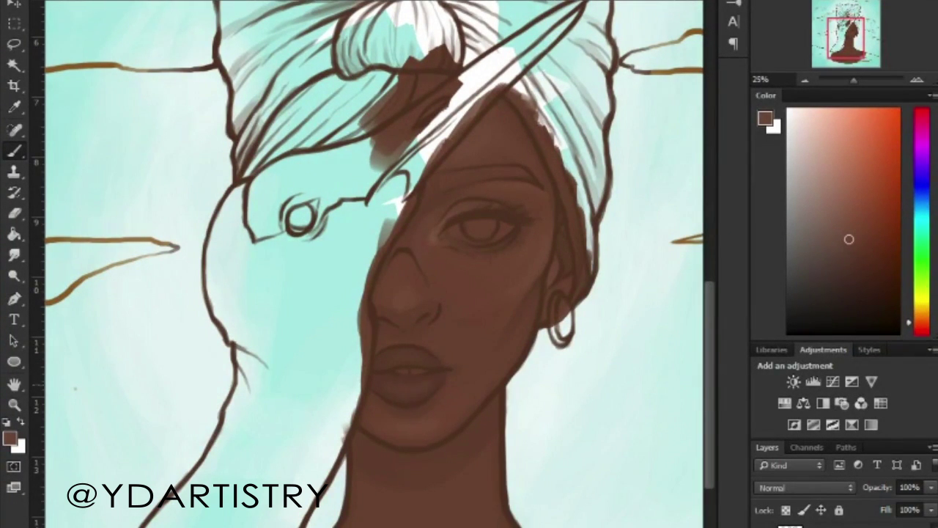
Sample alternating lighter and darker browns from the lips and face.
{"action": "left_click", "coordinate": [445, 373], "text": "alt"}
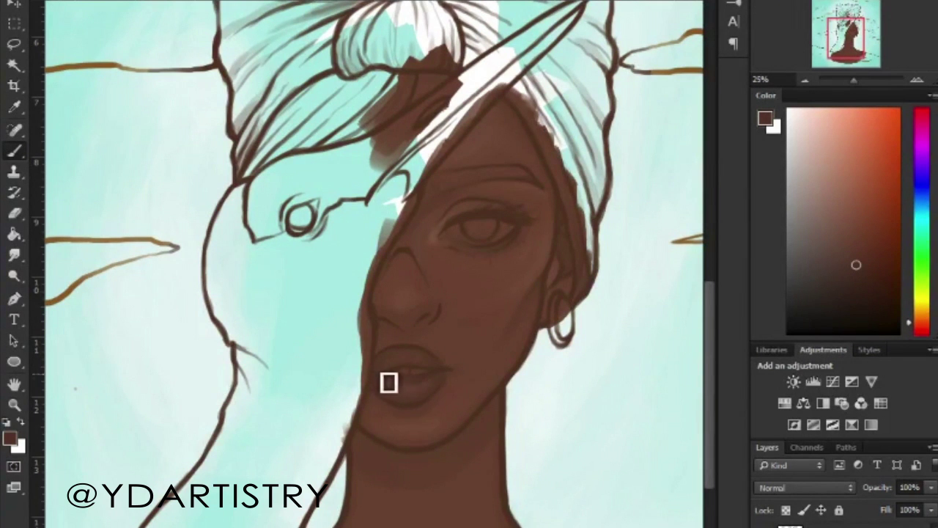
{"action": "left_click", "coordinate": [430, 343], "text": "alt"}
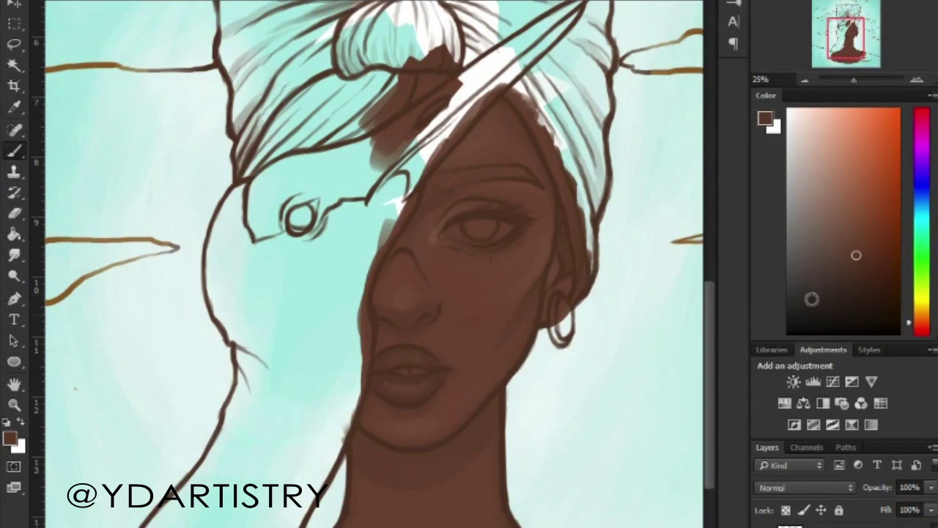
{"action": "left_click", "coordinate": [391, 329], "text": "alt"}
{"action": "scroll", "coordinate": [561, 305], "scroll_direction": "up", "scroll_amount": 3}
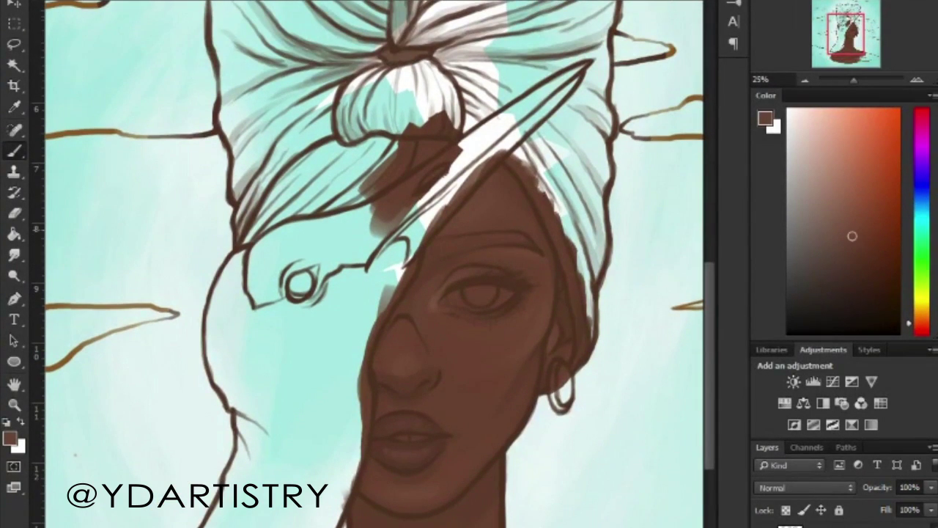
{"action": "left_click", "coordinate": [475, 235], "text": "alt"}
{"action": "left_click", "coordinate": [411, 372], "text": "alt"}
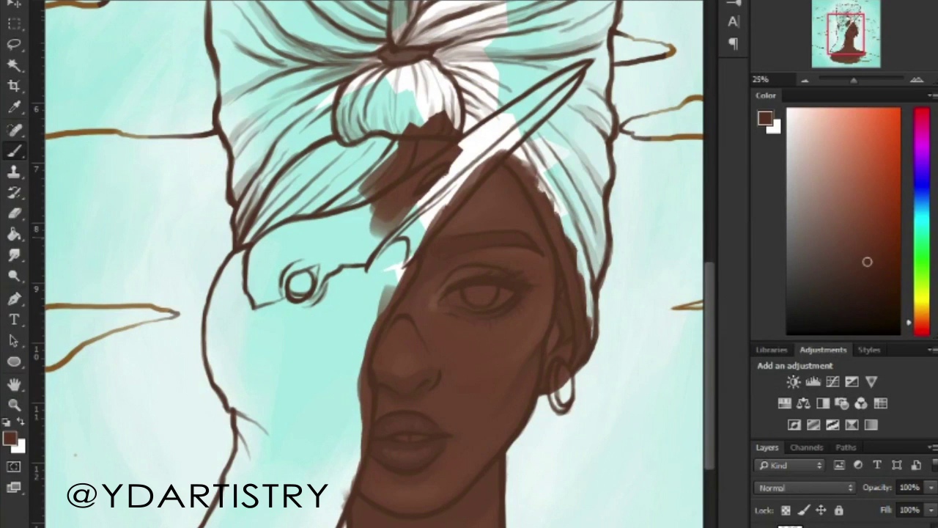
{"action": "left_click", "coordinate": [449, 267], "text": "alt"}
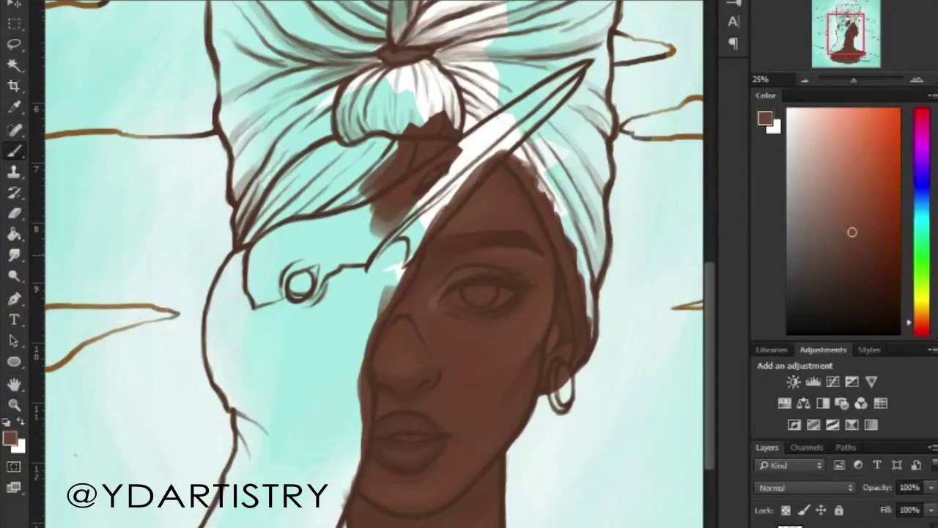
Pick further browns, then paint the eye white light pink.
{"action": "scroll", "coordinate": [449, 267], "scroll_direction": "up", "scroll_amount": 3}
{"action": "left_click", "coordinate": [540, 310], "text": "alt"}
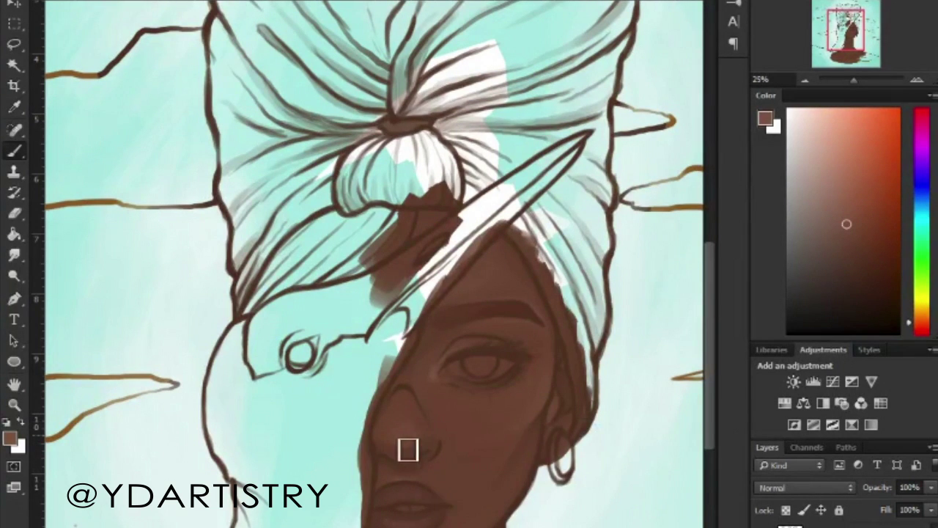
{"action": "left_click", "coordinate": [442, 393], "text": "alt"}
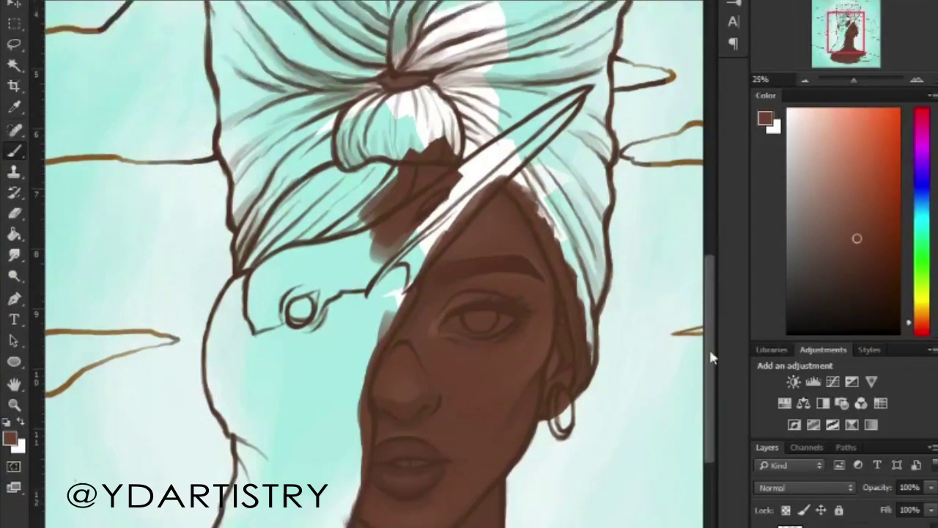
{"action": "scroll", "coordinate": [442, 394], "scroll_direction": "down", "scroll_amount": 7}
{"action": "left_click", "coordinate": [446, 375], "text": "alt"}
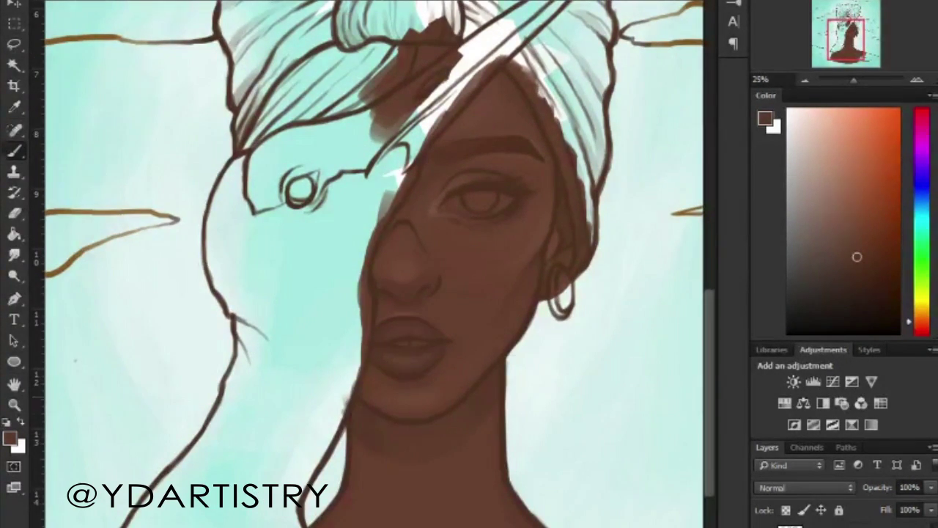
{"action": "scroll", "coordinate": [374, 264], "scroll_direction": "up", "scroll_amount": 6}
{"action": "left_click", "coordinate": [813, 147]}
{"action": "left_click_drag", "start_coordinate": [490, 357], "coordinate": [513, 357]}
Finish the eye white and paint the dark brown iris.
{"action": "left_click_drag", "start_coordinate": [449, 359], "coordinate": [469, 361]}
{"action": "left_click", "coordinate": [478, 360], "text": "alt"}
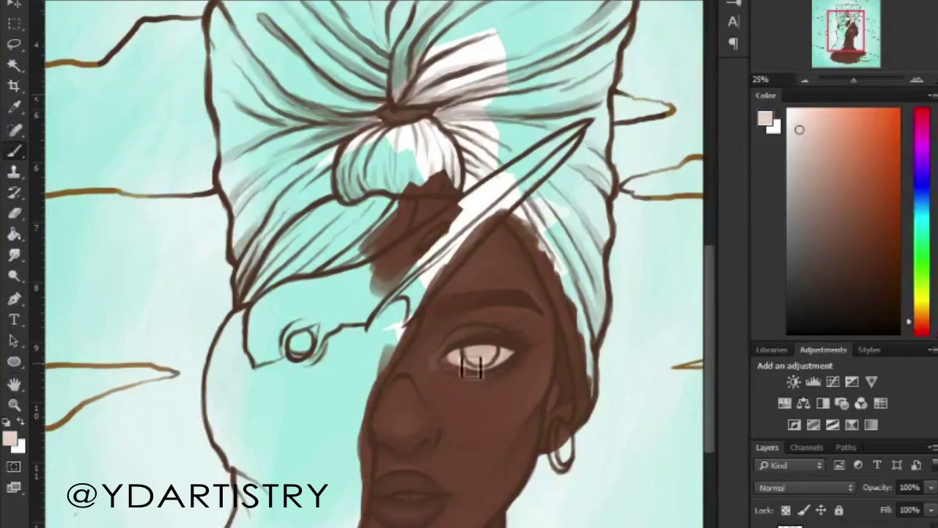
{"action": "left_click", "coordinate": [481, 359], "text": "alt"}
{"action": "left_click", "coordinate": [439, 394], "text": "alt"}
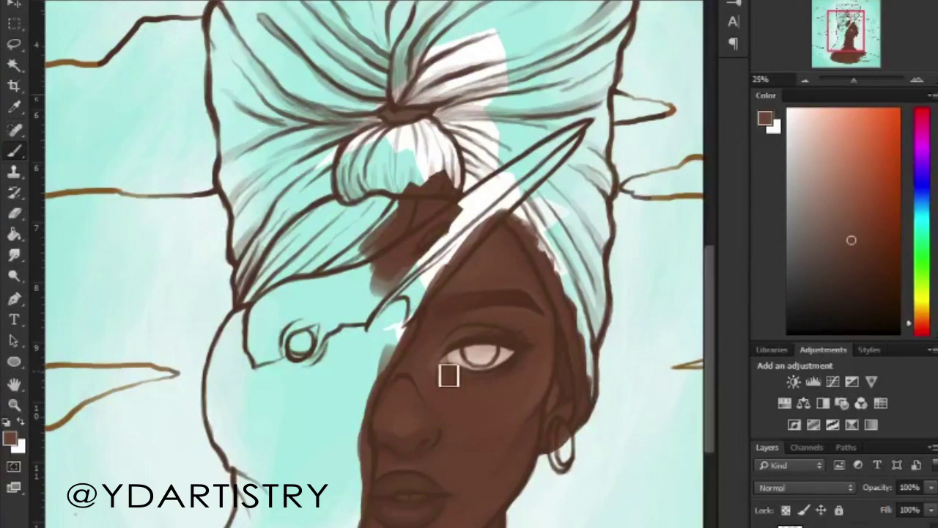
{"action": "left_click", "coordinate": [434, 370], "text": "alt"}
{"action": "mouse_move", "coordinate": [473, 353]}
{"action": "left_mouse_down"}
{"action": "mouse_move", "coordinate": [486, 346]}
{"action": "mouse_move", "coordinate": [481, 353]}
{"action": "left_mouse_up"}
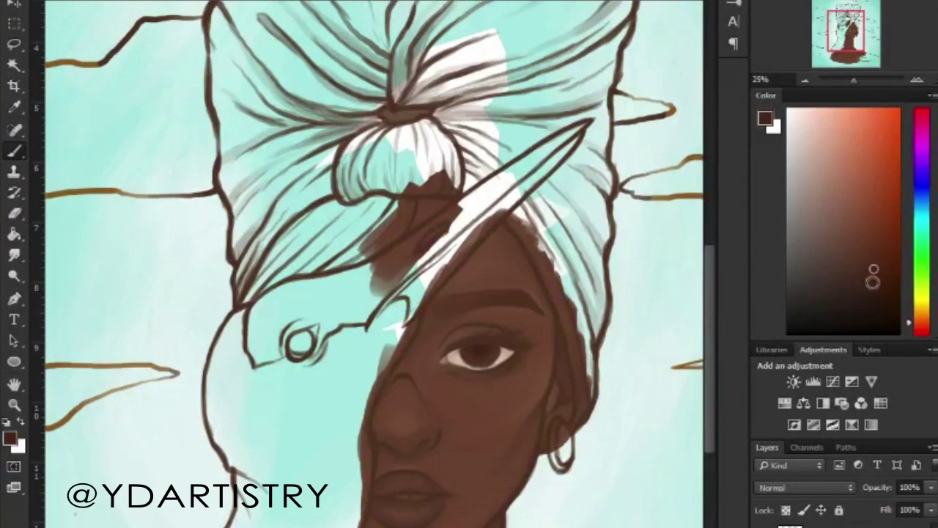
Paint a stroke between the lips, then recentre and zoom in closer on the eye.
{"action": "scroll", "coordinate": [367, 264], "scroll_direction": "down", "scroll_amount": 2}
{"action": "left_click_drag", "start_coordinate": [399, 434], "coordinate": [426, 432]}
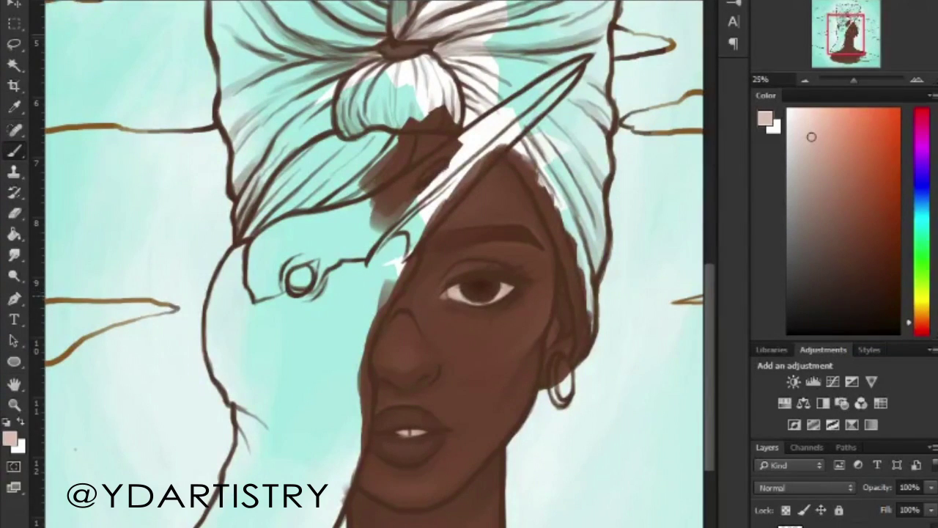
{"action": "left_click", "coordinate": [503, 288], "text": "alt"}
{"action": "left_click_drag", "start_coordinate": [503, 288], "coordinate": [290, 210]}
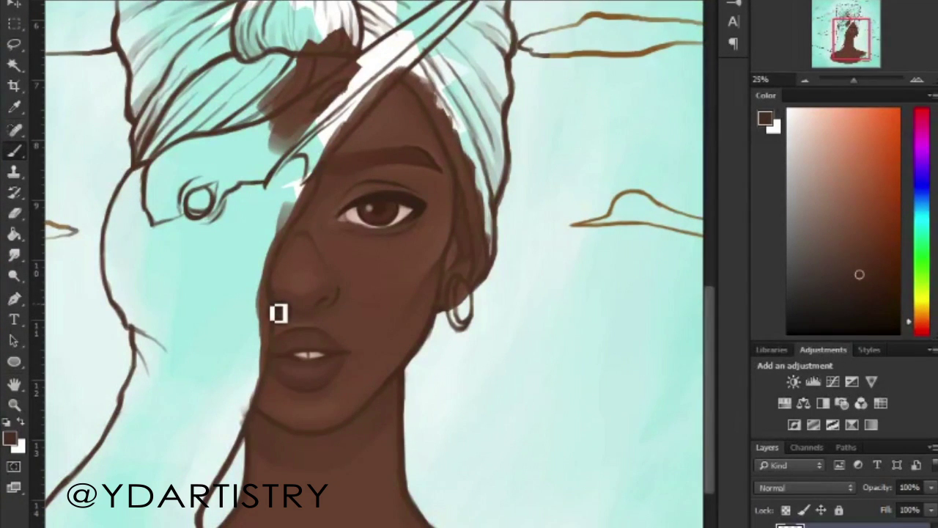
{"action": "key", "text": "ctrl+plus"}
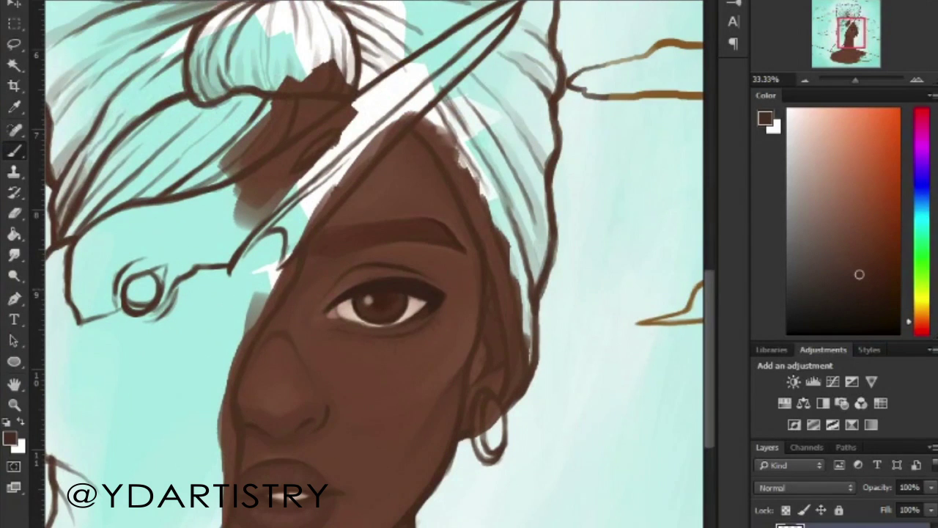
Sample several skin tones from below the eyebrow and around the face.
{"action": "left_click", "coordinate": [408, 245], "text": "alt"}
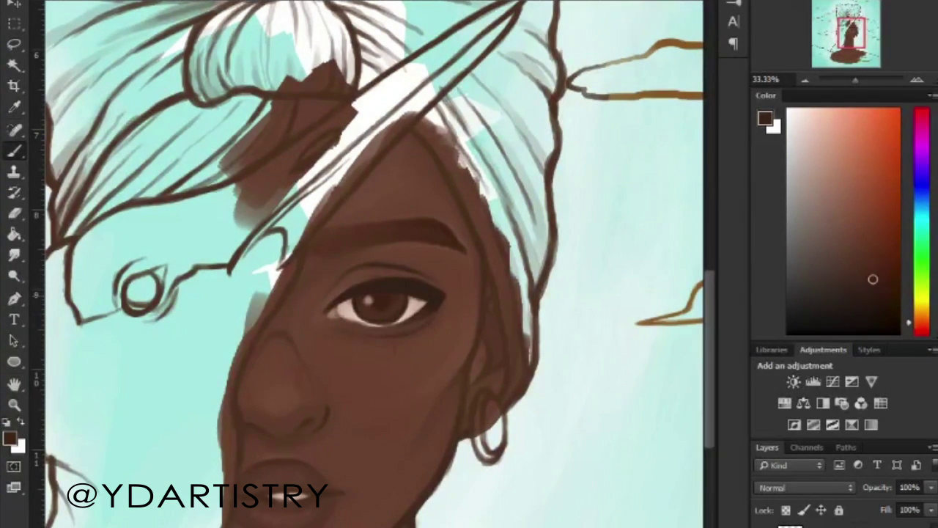
{"action": "left_click", "coordinate": [498, 378], "text": "alt"}
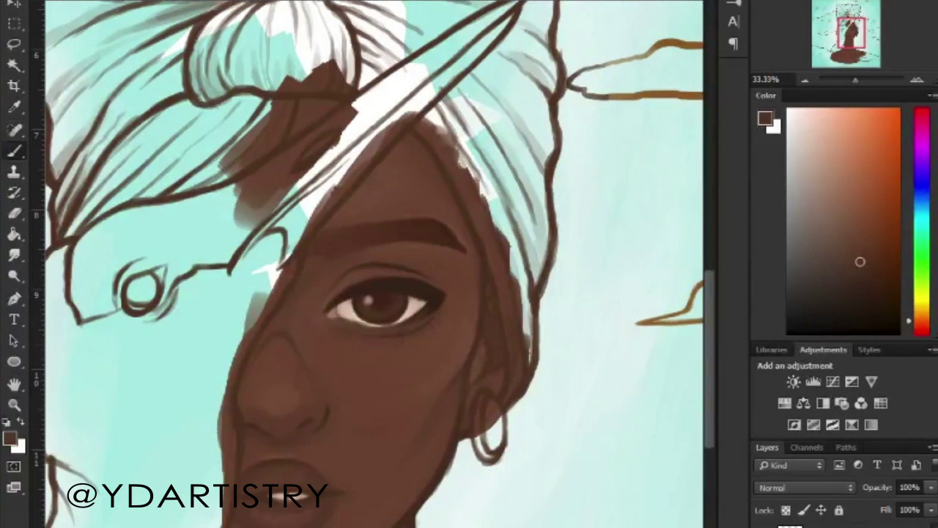
{"action": "scroll", "coordinate": [502, 359], "scroll_direction": "down", "scroll_amount": 5}
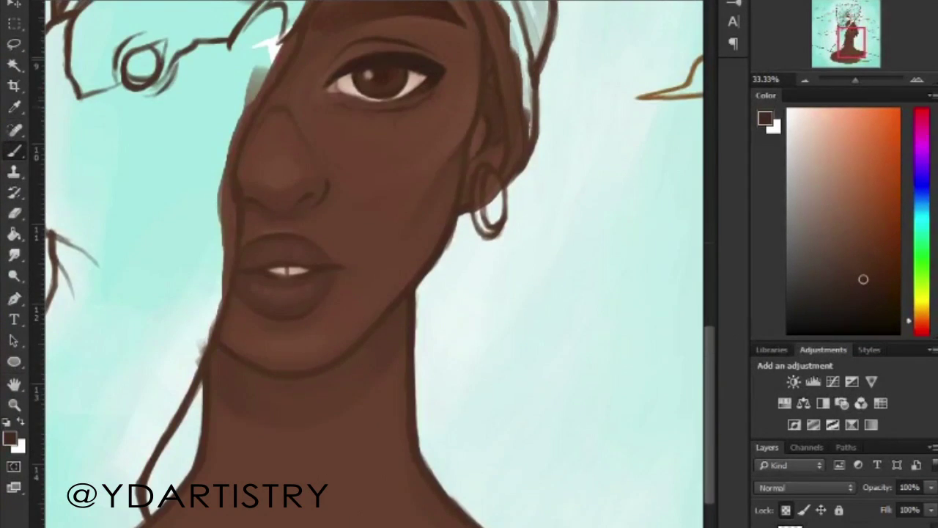
{"action": "left_click", "coordinate": [502, 360], "text": "alt"}
{"action": "scroll", "coordinate": [374, 264], "scroll_direction": "left", "scroll_amount": 5}
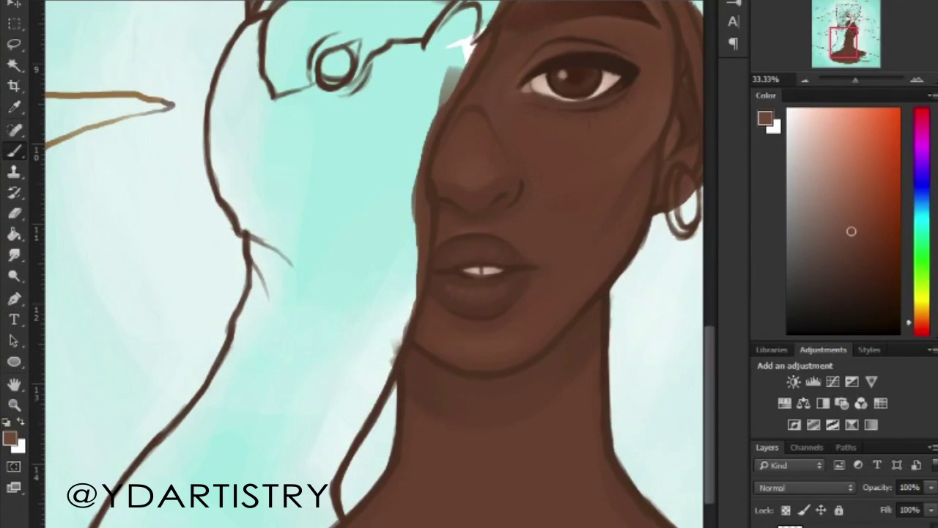
{"action": "scroll", "coordinate": [374, 264], "scroll_direction": "right", "scroll_amount": 5}
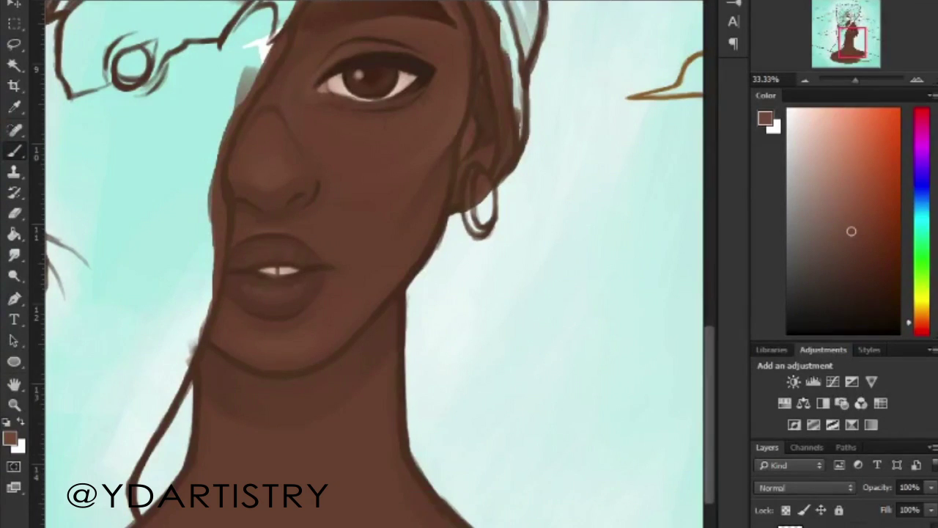
{"action": "scroll", "coordinate": [374, 264], "scroll_direction": "left", "scroll_amount": 5}
{"action": "key", "text": "ctrl+minus"}
{"action": "key", "text": "ctrl+minus"}
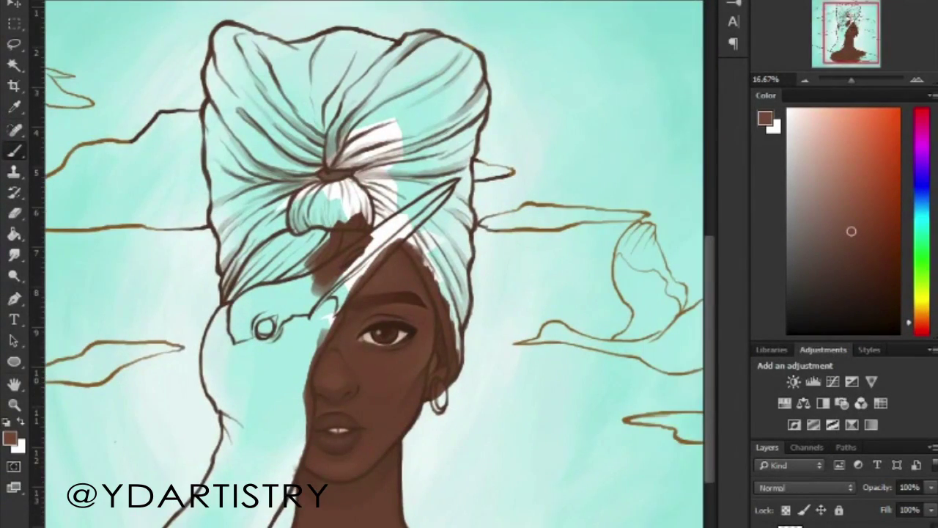
Paint mustard yellow over the turban's side, bun and inner edge beside the face.
{"action": "scroll", "coordinate": [337, 310], "scroll_direction": "up", "scroll_amount": 2}
{"action": "left_click_drag", "start_coordinate": [709, 447], "coordinate": [710, 506]}
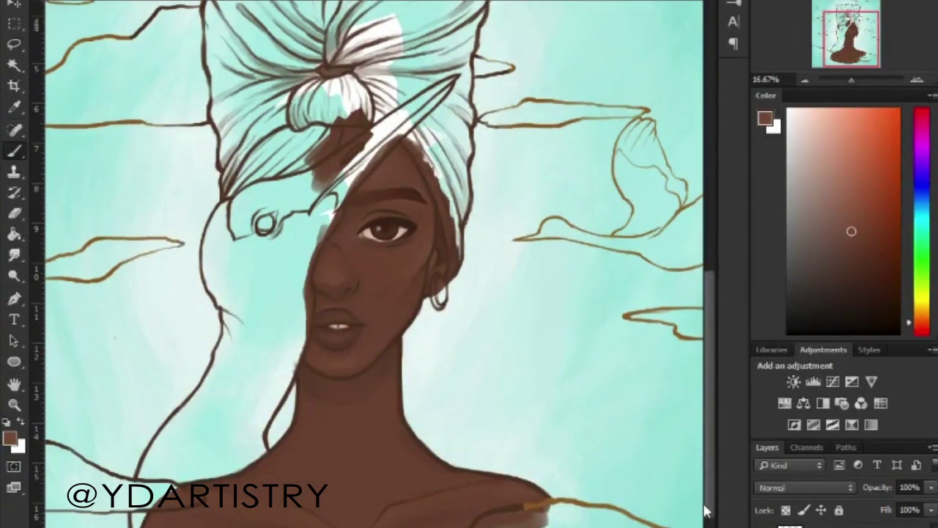
{"action": "scroll", "coordinate": [366, 454], "scroll_direction": "up", "scroll_amount": 3}
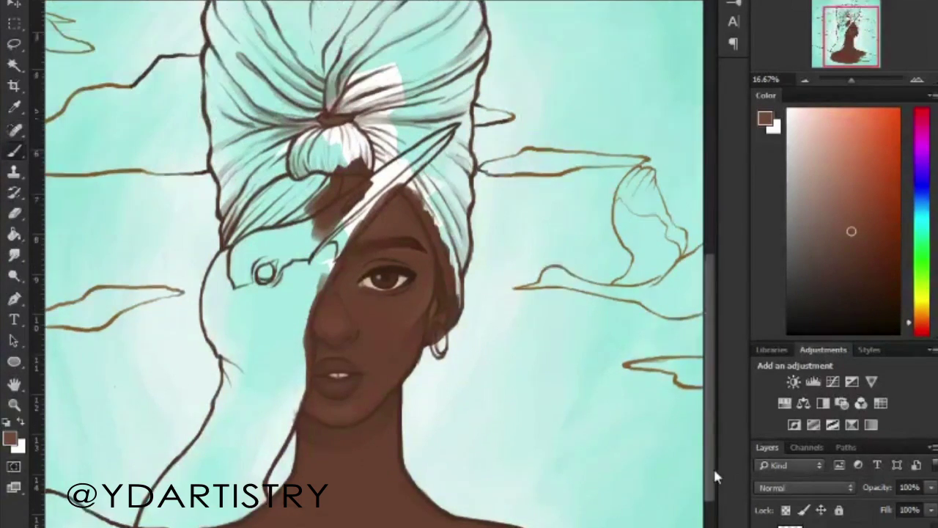
{"action": "scroll", "coordinate": [367, 293], "scroll_direction": "down", "scroll_amount": 1}
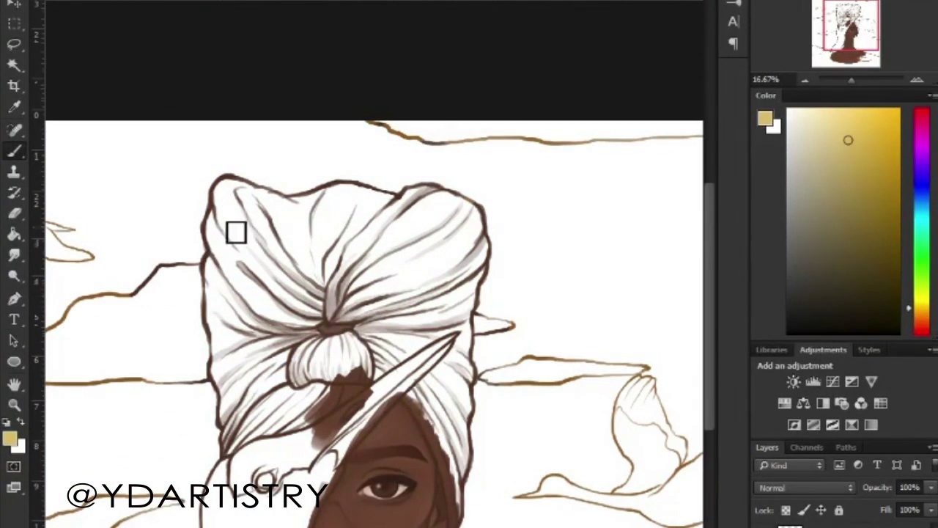
{"action": "mouse_move", "coordinate": [236, 232]}
{"action": "left_mouse_down"}
{"action": "mouse_move", "coordinate": [224, 266]}
{"action": "mouse_move", "coordinate": [247, 436]}
{"action": "left_mouse_up"}
{"action": "mouse_move", "coordinate": [322, 370]}
{"action": "left_mouse_down"}
{"action": "mouse_move", "coordinate": [366, 374]}
{"action": "mouse_move", "coordinate": [432, 346]}
{"action": "mouse_move", "coordinate": [352, 242]}
{"action": "mouse_move", "coordinate": [429, 245]}
{"action": "mouse_move", "coordinate": [462, 344]}
{"action": "mouse_move", "coordinate": [434, 396]}
{"action": "mouse_move", "coordinate": [459, 310]}
{"action": "mouse_move", "coordinate": [256, 388]}
{"action": "mouse_move", "coordinate": [271, 201]}
{"action": "mouse_move", "coordinate": [211, 270]}
{"action": "mouse_move", "coordinate": [233, 411]}
{"action": "left_mouse_up"}
{"action": "left_click_drag", "start_coordinate": [408, 402], "coordinate": [450, 451]}
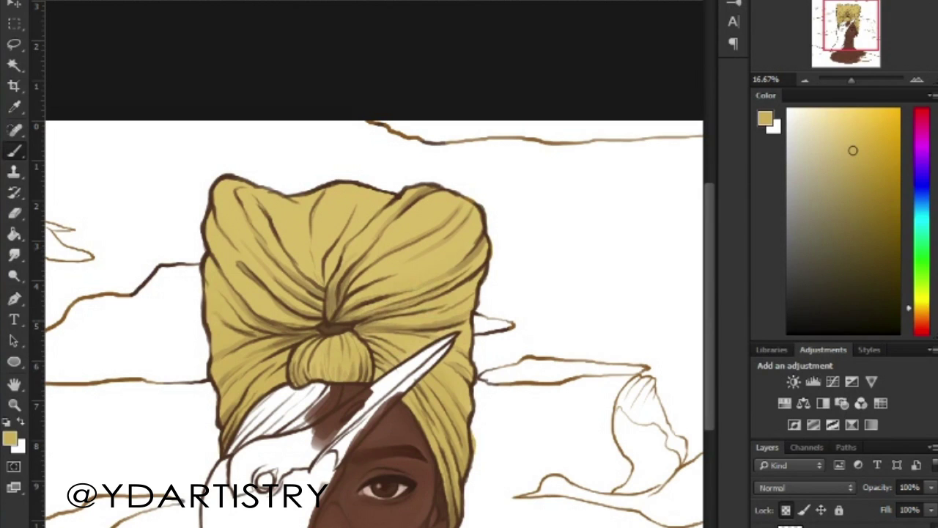
Switch to a round brush and dab darker yellow onto a small patch beside the face.
{"action": "left_click_drag", "start_coordinate": [445, 454], "coordinate": [452, 367]}
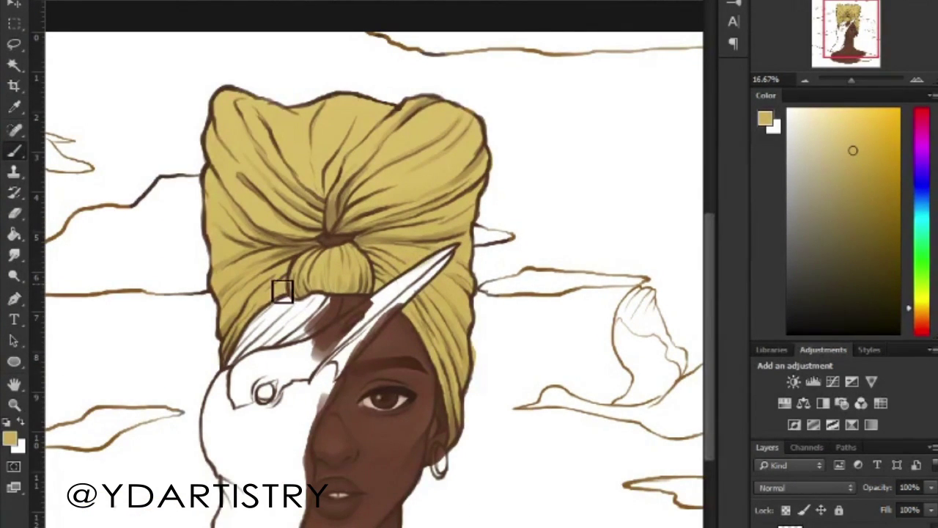
{"action": "right_click", "coordinate": [478, 344]}
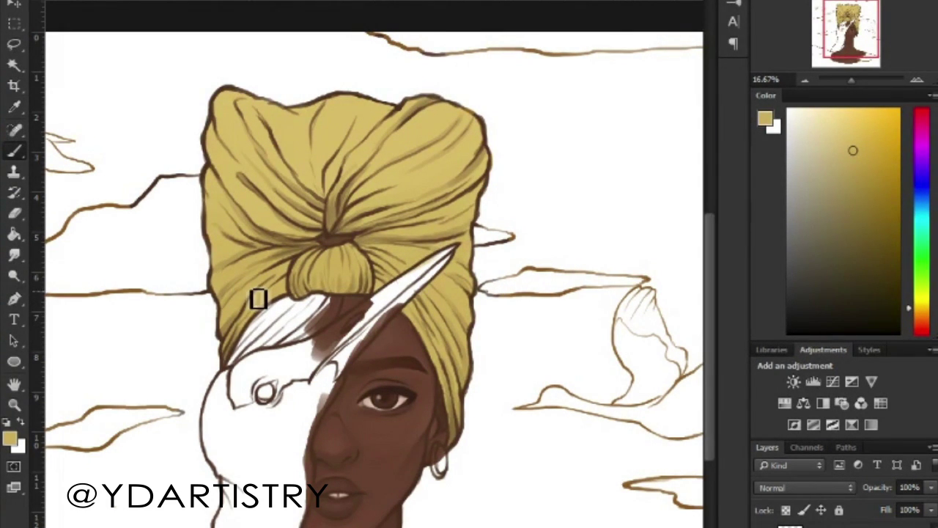
{"action": "left_click", "coordinate": [861, 163]}
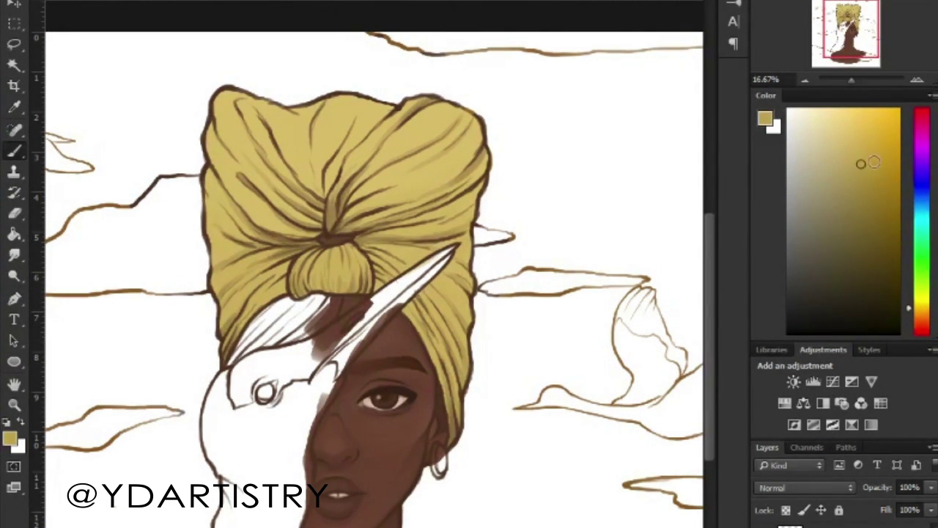
{"action": "left_click", "coordinate": [272, 286], "text": "alt"}
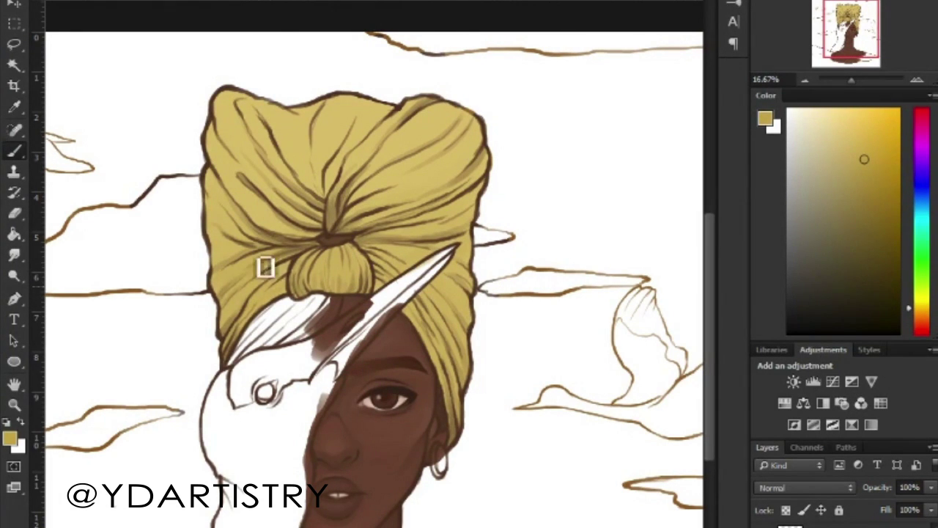
{"action": "left_click", "coordinate": [294, 295]}
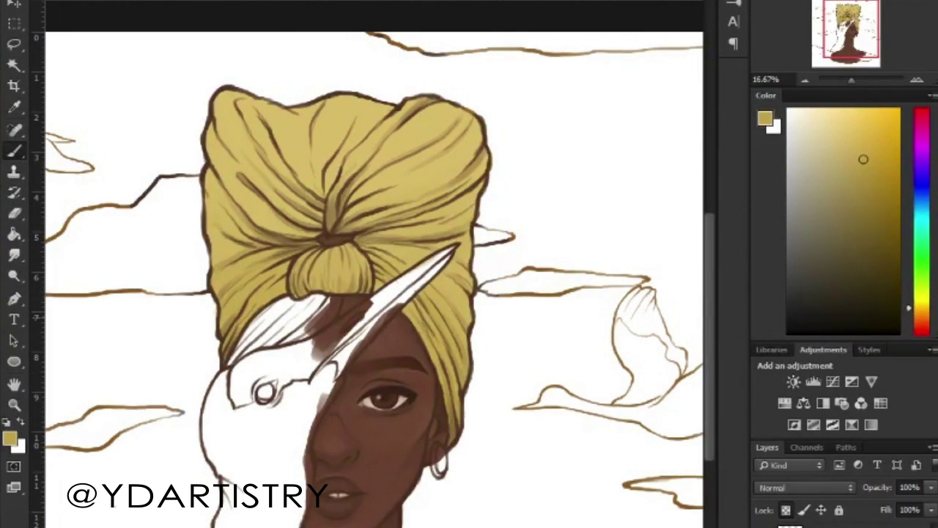
{"action": "left_click", "coordinate": [336, 280], "text": "alt"}
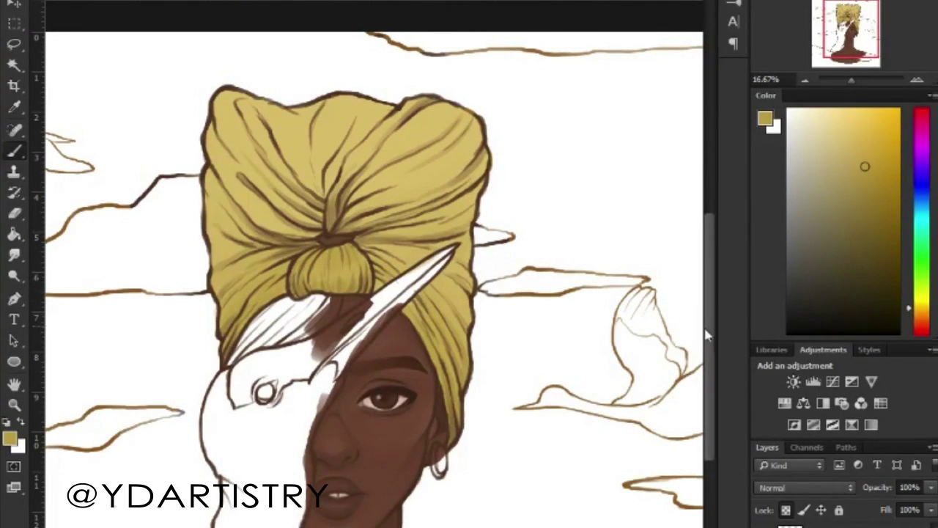
Pick orange, undo a stray dab, and place a first orange mark at the turban's top-left.
{"action": "left_click", "coordinate": [297, 335], "text": "alt"}
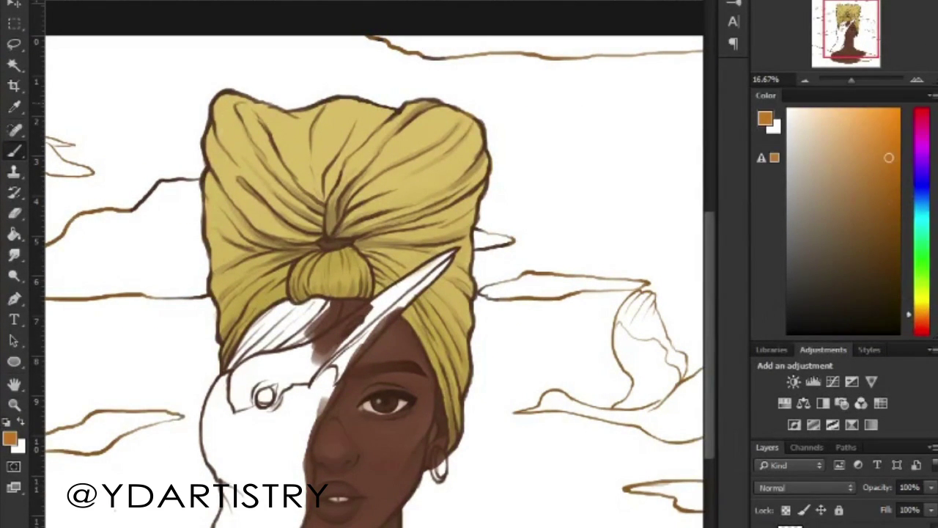
{"action": "left_click_drag", "start_coordinate": [229, 129], "coordinate": [222, 117]}
{"action": "key", "text": "ctrl+plus"}
{"action": "key", "text": "ctrl+z"}
{"action": "right_click", "coordinate": [150, 179]}
{"action": "key", "text": "Escape"}
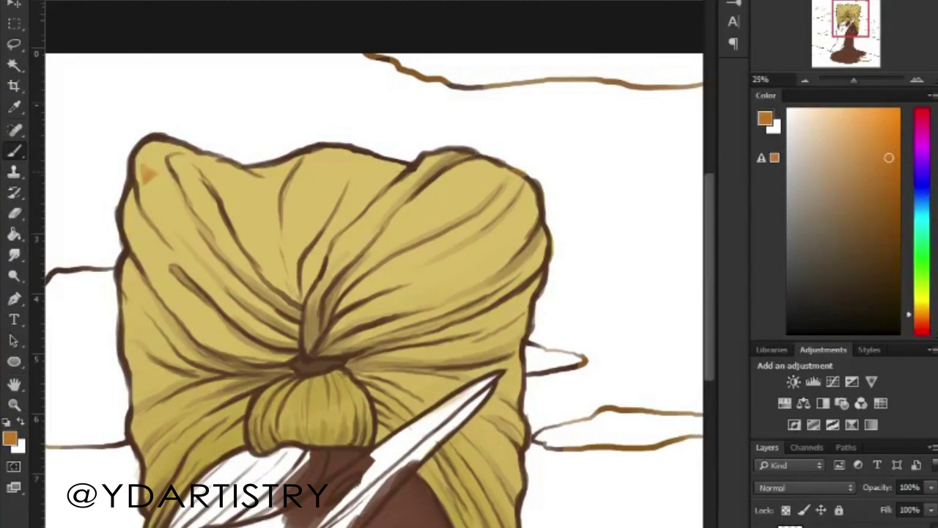
{"action": "left_click", "coordinate": [149, 167]}
Paint solid orange triangles down the turban's left edge.
{"action": "key", "text": "ctrl+plus"}
{"action": "left_click_drag", "start_coordinate": [94, 115], "coordinate": [226, 115]}
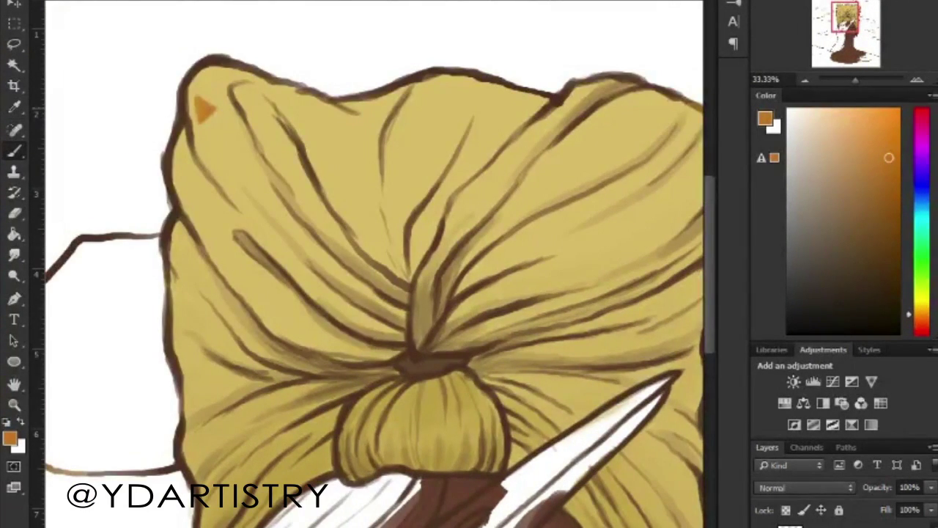
{"action": "mouse_move", "coordinate": [198, 166]}
{"action": "left_mouse_down"}
{"action": "mouse_move", "coordinate": [187, 176]}
{"action": "mouse_move", "coordinate": [207, 183]}
{"action": "mouse_move", "coordinate": [194, 173]}
{"action": "left_mouse_up"}
{"action": "left_click_drag", "start_coordinate": [198, 224], "coordinate": [202, 236]}
{"action": "left_click_drag", "start_coordinate": [266, 260], "coordinate": [250, 244]}
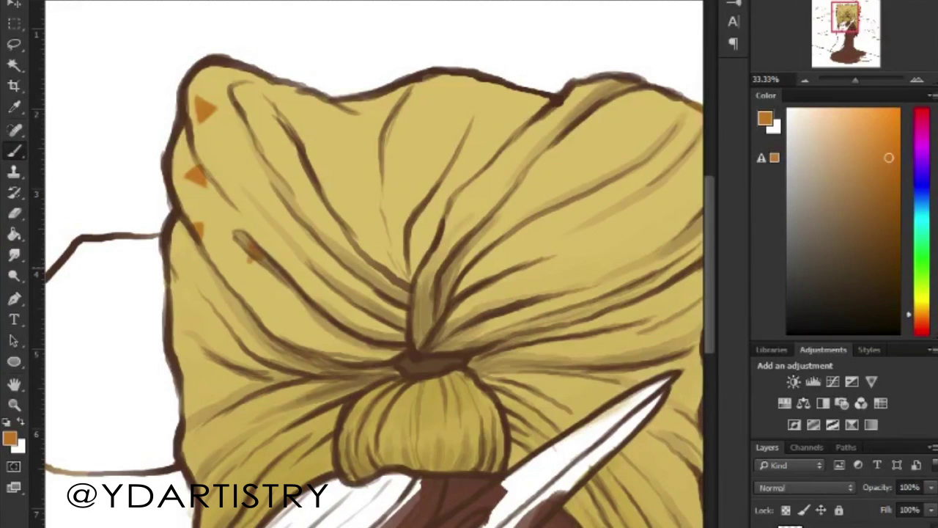
{"action": "left_click", "coordinate": [245, 160]}
{"action": "left_click_drag", "start_coordinate": [244, 163], "coordinate": [254, 171]}
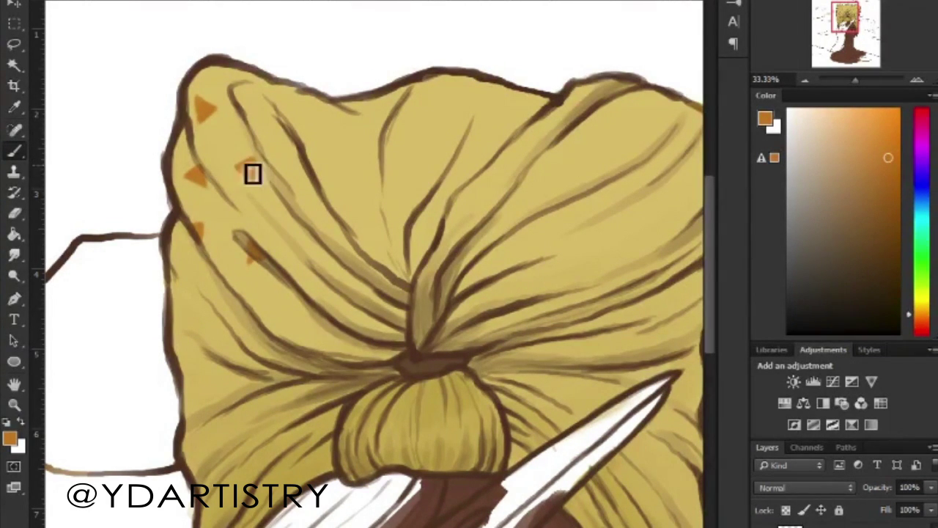
Add orange triangles across the turban's top and middle fabric.
{"action": "left_click_drag", "start_coordinate": [274, 90], "coordinate": [280, 82]}
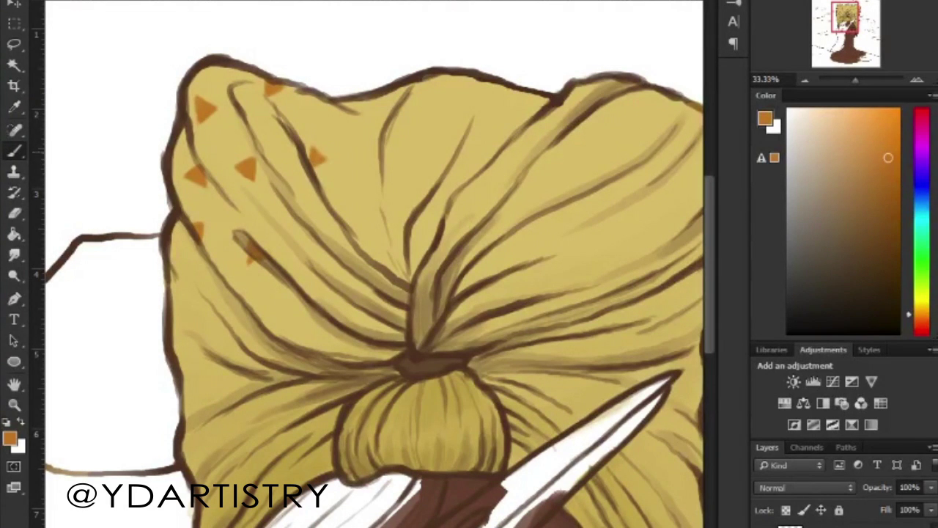
{"action": "left_click_drag", "start_coordinate": [351, 126], "coordinate": [340, 111]}
{"action": "left_click", "coordinate": [376, 178]}
{"action": "left_click_drag", "start_coordinate": [374, 185], "coordinate": [383, 176]}
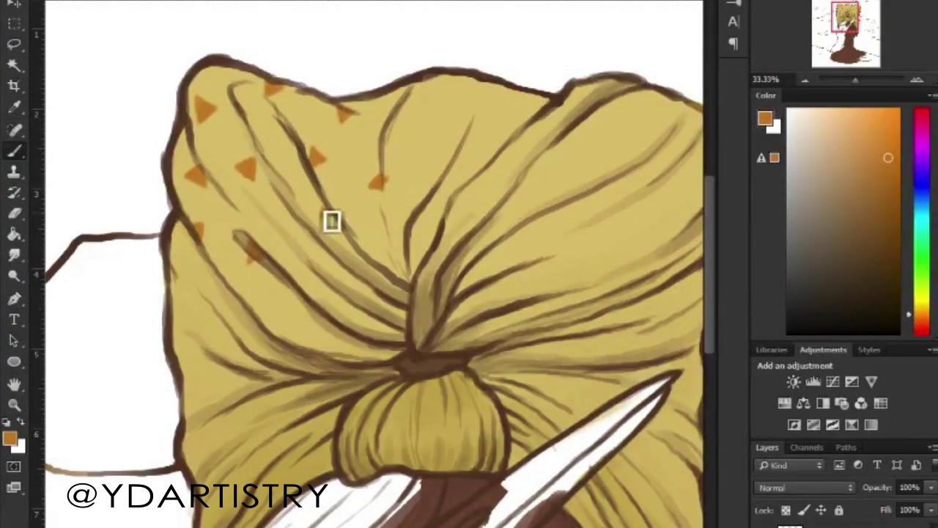
{"action": "left_click_drag", "start_coordinate": [330, 218], "coordinate": [322, 208]}
{"action": "left_click", "coordinate": [292, 239]}
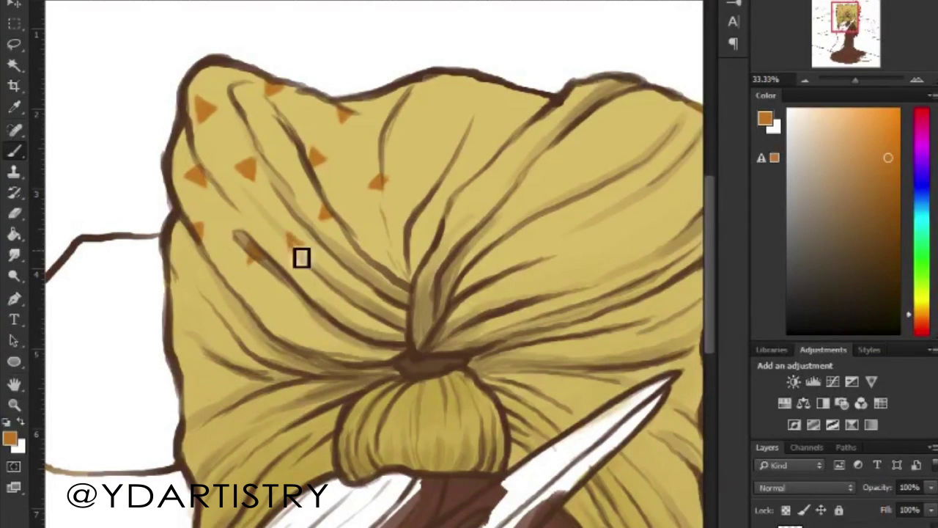
{"action": "left_click_drag", "start_coordinate": [281, 256], "coordinate": [297, 242]}
Add orange triangles further right, near the centre fold and top fold.
{"action": "mouse_move", "coordinate": [422, 138]}
{"action": "left_mouse_down"}
{"action": "mouse_move", "coordinate": [408, 138]}
{"action": "mouse_move", "coordinate": [419, 132]}
{"action": "left_mouse_up"}
{"action": "left_click", "coordinate": [433, 86]}
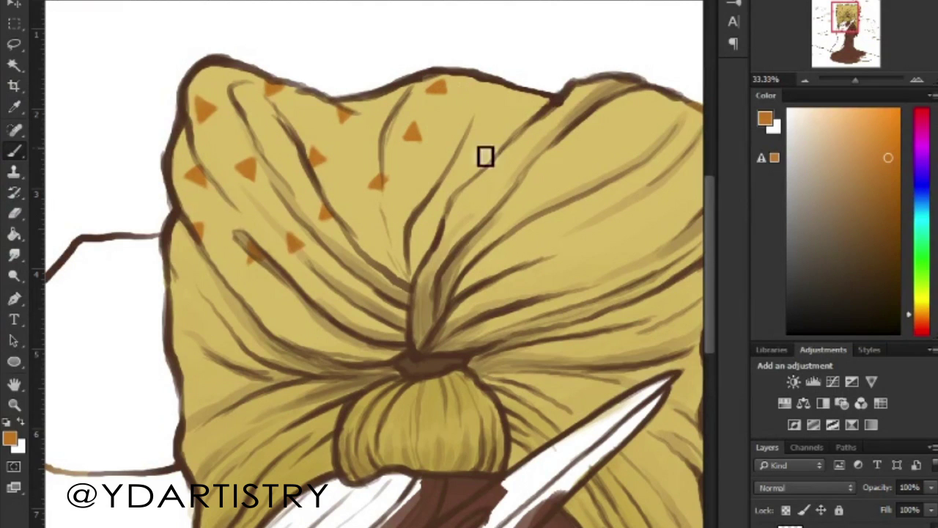
{"action": "left_click_drag", "start_coordinate": [380, 240], "coordinate": [372, 255]}
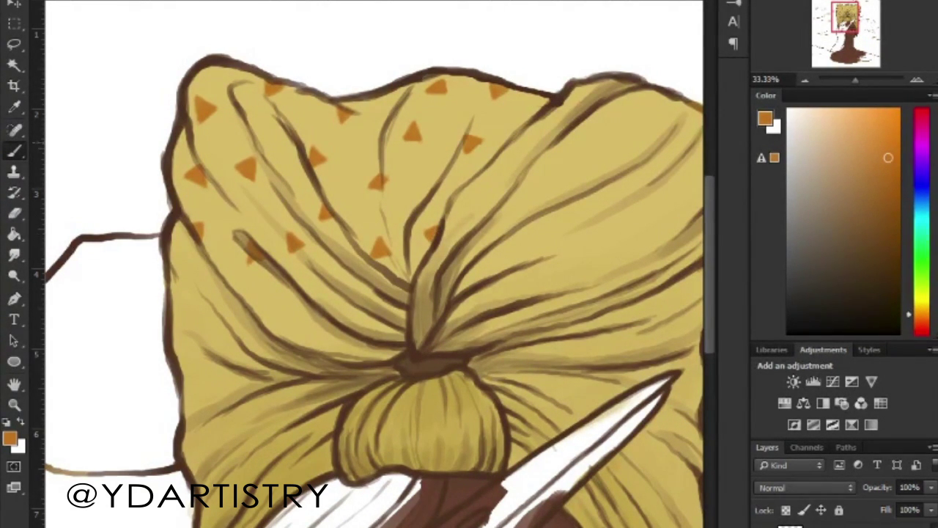
{"action": "left_click_drag", "start_coordinate": [489, 179], "coordinate": [499, 167]}
{"action": "left_click_drag", "start_coordinate": [576, 95], "coordinate": [583, 90]}
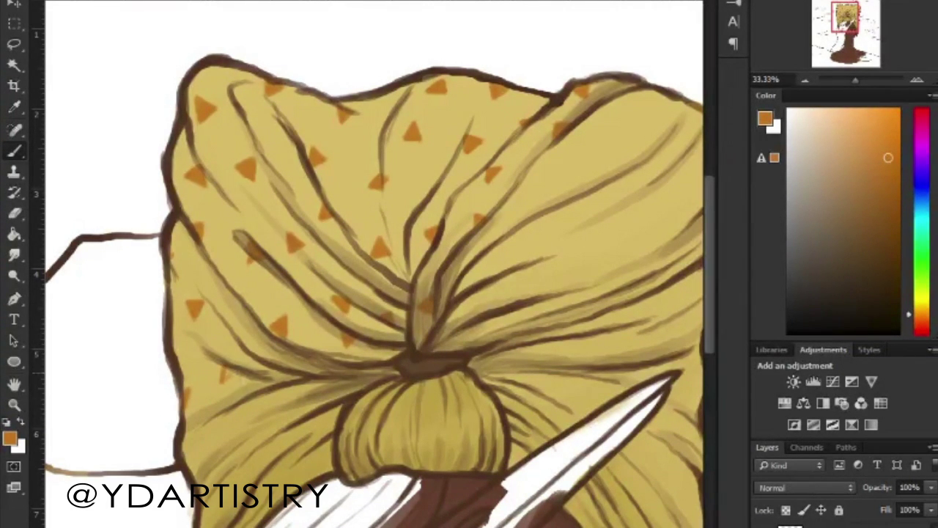
Paint small orange triangles over the lower fold and the turban knot.
{"action": "left_click_drag", "start_coordinate": [229, 293], "coordinate": [236, 299]}
{"action": "left_click_drag", "start_coordinate": [211, 451], "coordinate": [218, 456]}
{"action": "left_click_drag", "start_coordinate": [266, 403], "coordinate": [273, 409]}
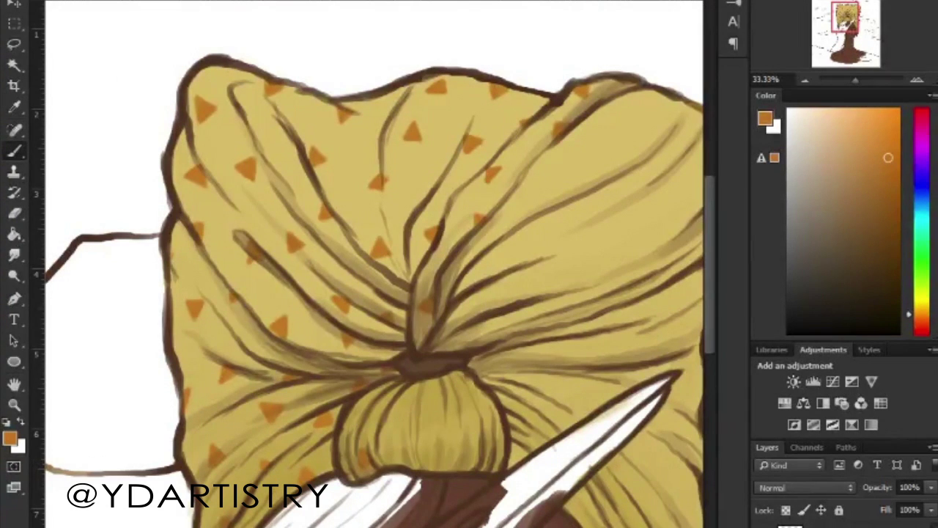
{"action": "mouse_move", "coordinate": [414, 382]}
{"action": "left_mouse_down"}
{"action": "mouse_move", "coordinate": [422, 388]}
{"action": "mouse_move", "coordinate": [412, 424]}
{"action": "mouse_move", "coordinate": [467, 435]}
{"action": "left_mouse_up"}
{"action": "left_click_drag", "start_coordinate": [467, 381], "coordinate": [473, 386]}
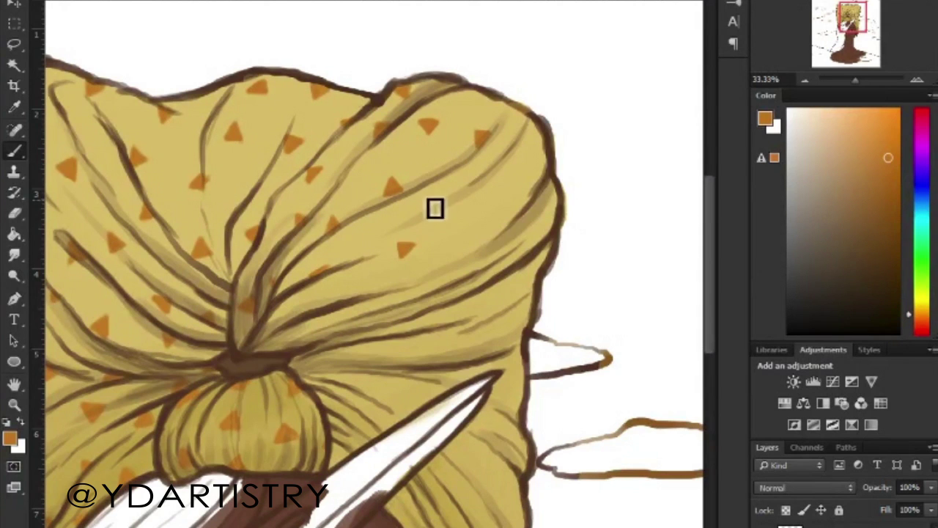
Add two more orange triangles on the turban's right side, then zoom out to 16.67%.
{"action": "left_click_drag", "start_coordinate": [461, 195], "coordinate": [470, 192]}
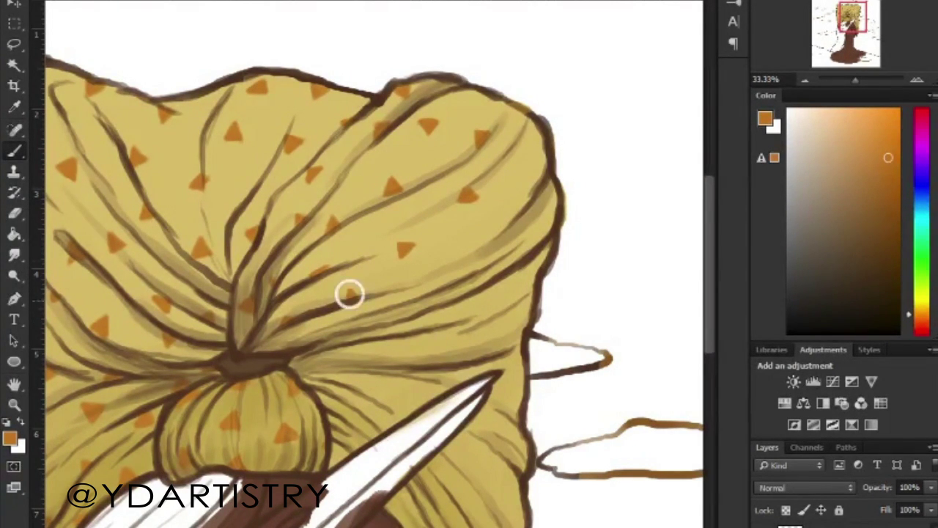
{"action": "left_click_drag", "start_coordinate": [469, 261], "coordinate": [478, 252]}
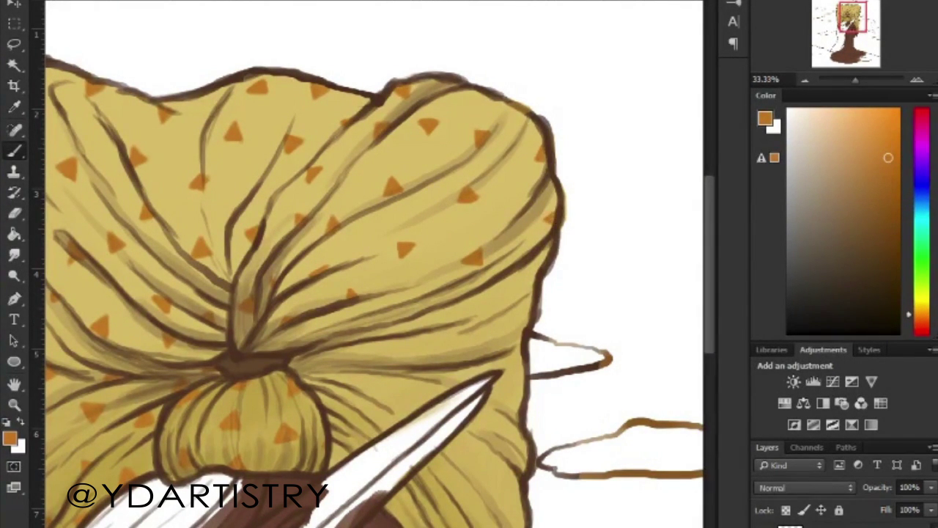
{"action": "scroll", "coordinate": [517, 312], "scroll_direction": "left", "scroll_amount": 3}
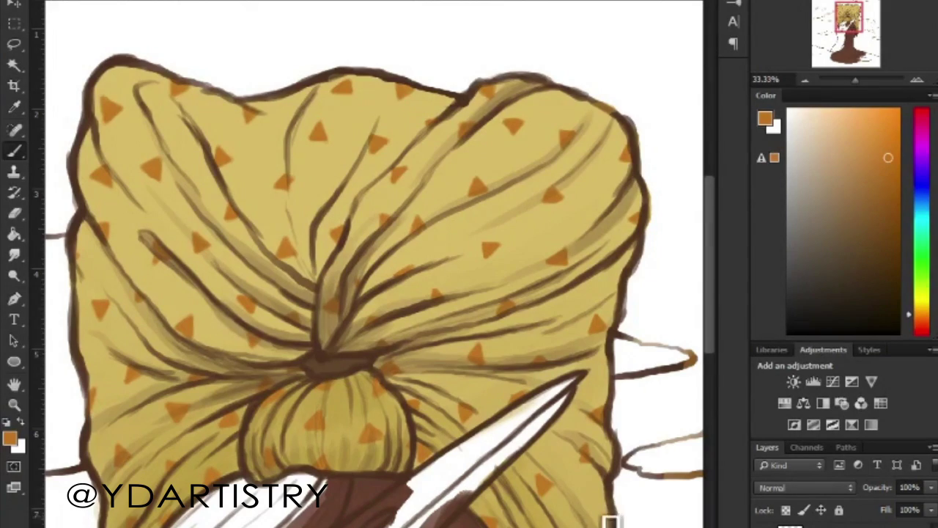
{"action": "scroll", "coordinate": [579, 506], "scroll_direction": "down", "scroll_amount": 4}
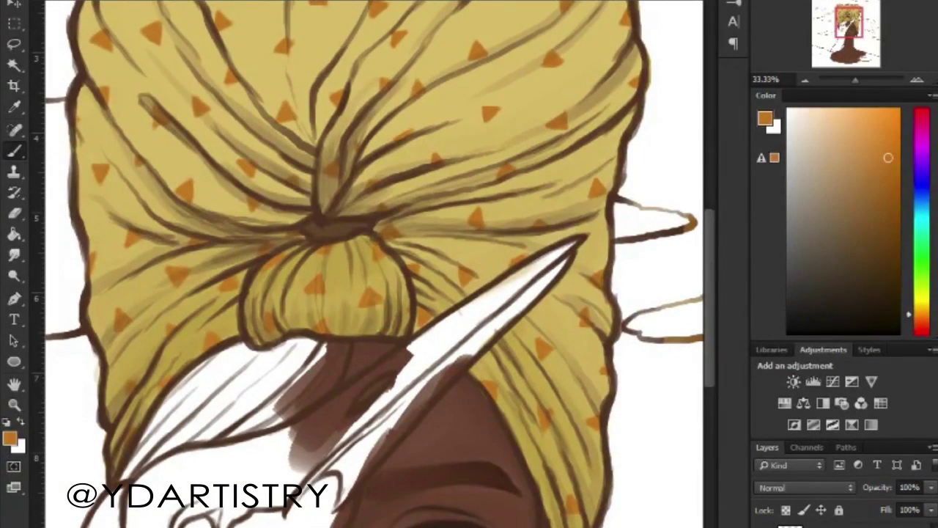
{"action": "key", "text": "ctrl+minus"}
{"action": "key", "text": "ctrl+minus"}
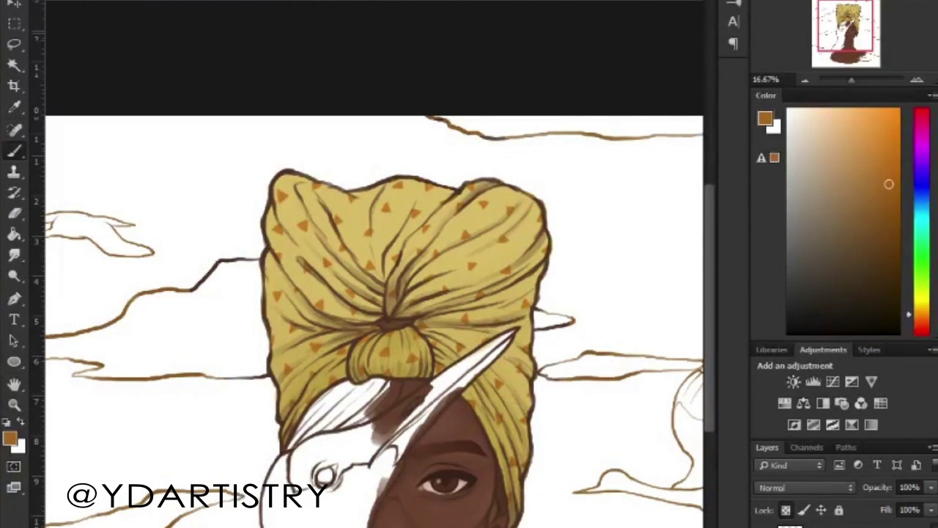
Brush brown hair left of the turban knot and darken its lower-left part with deeper brown.
{"action": "mouse_move", "coordinate": [392, 387]}
{"action": "left_mouse_down"}
{"action": "mouse_move", "coordinate": [374, 412]}
{"action": "mouse_move", "coordinate": [296, 440]}
{"action": "left_mouse_up"}
{"action": "left_click_drag", "start_coordinate": [363, 389], "coordinate": [290, 447]}
{"action": "mouse_move", "coordinate": [377, 425]}
{"action": "left_mouse_down"}
{"action": "mouse_move", "coordinate": [394, 394]}
{"action": "mouse_move", "coordinate": [308, 442]}
{"action": "left_mouse_up"}
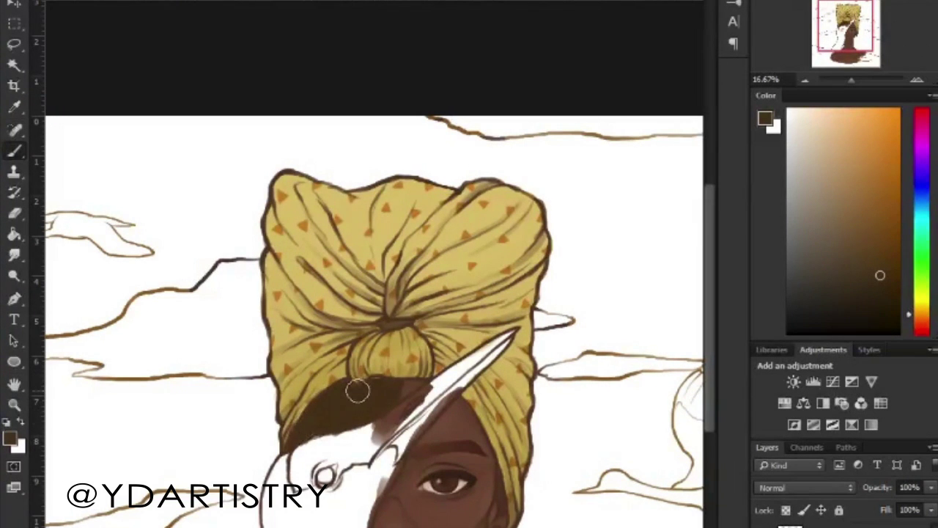
{"action": "left_click", "coordinate": [882, 296]}
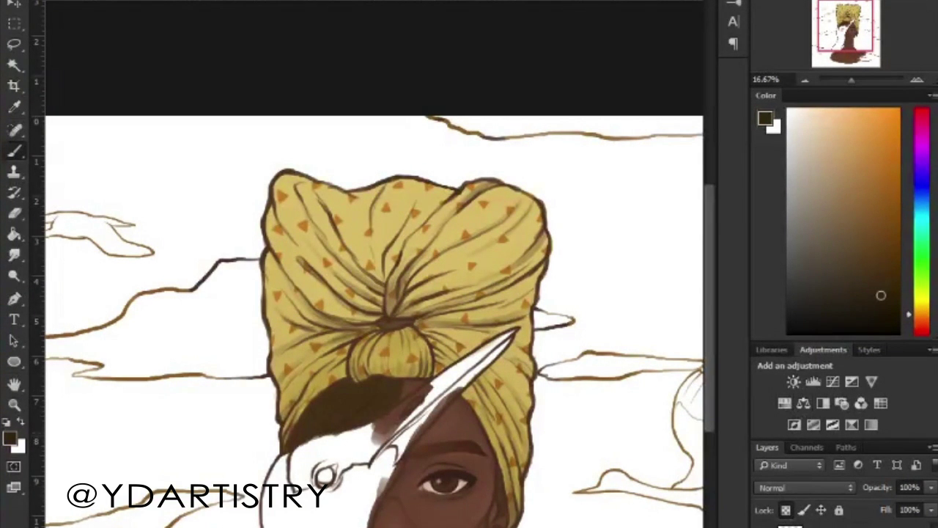
{"action": "left_click_drag", "start_coordinate": [327, 414], "coordinate": [356, 399]}
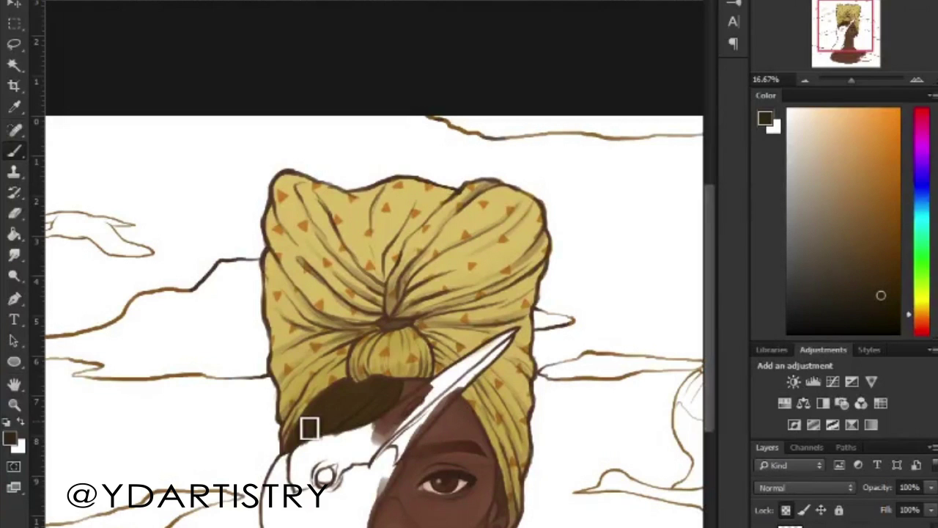
{"action": "scroll", "coordinate": [374, 370], "scroll_direction": "up", "scroll_amount": 1}
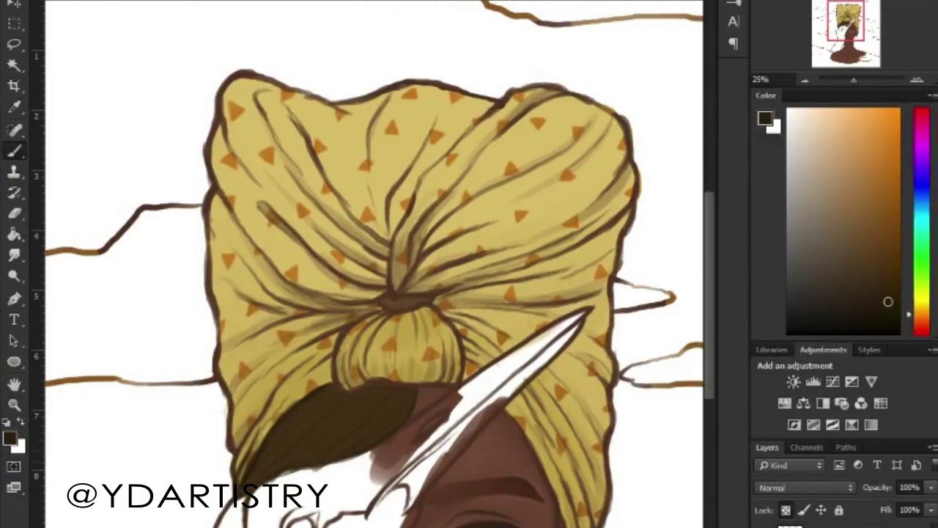
{"action": "key", "text": "ctrl+z"}
{"action": "key", "text": "ctrl+z"}
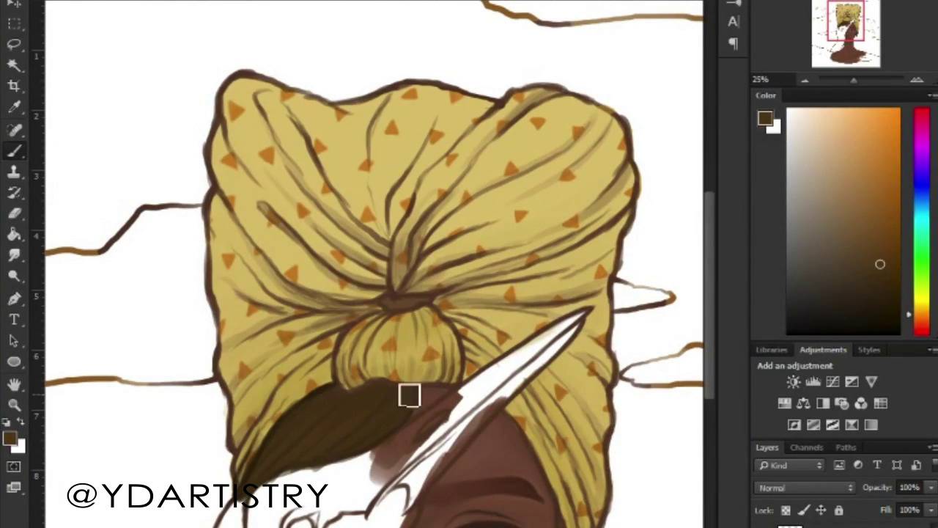
{"action": "left_click", "coordinate": [325, 413], "text": "alt"}
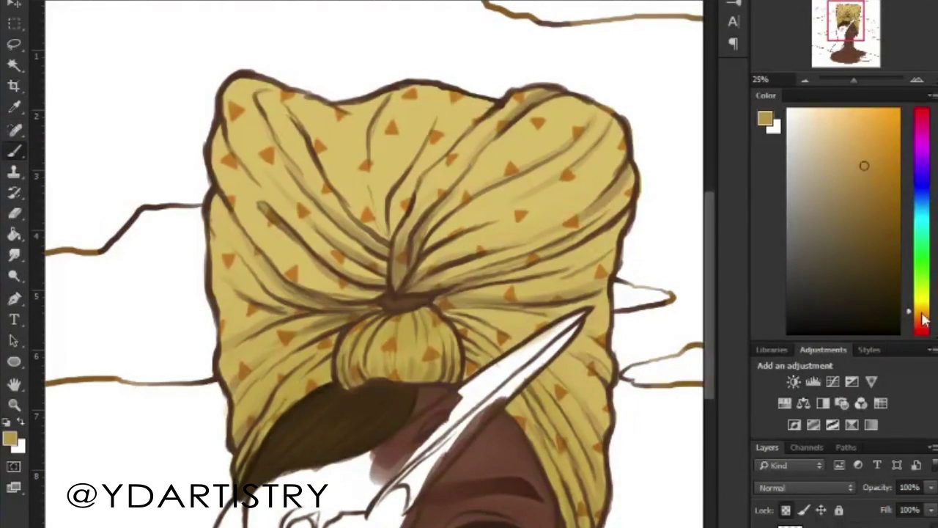
Repaint the turban's dark outlines in golden tan.
{"action": "left_click", "coordinate": [342, 110], "text": "alt"}
{"action": "mouse_move", "coordinate": [343, 110]}
{"action": "left_mouse_down"}
{"action": "mouse_move", "coordinate": [497, 94]}
{"action": "mouse_move", "coordinate": [272, 210]}
{"action": "mouse_move", "coordinate": [243, 377]}
{"action": "mouse_move", "coordinate": [633, 483]}
{"action": "left_mouse_up"}
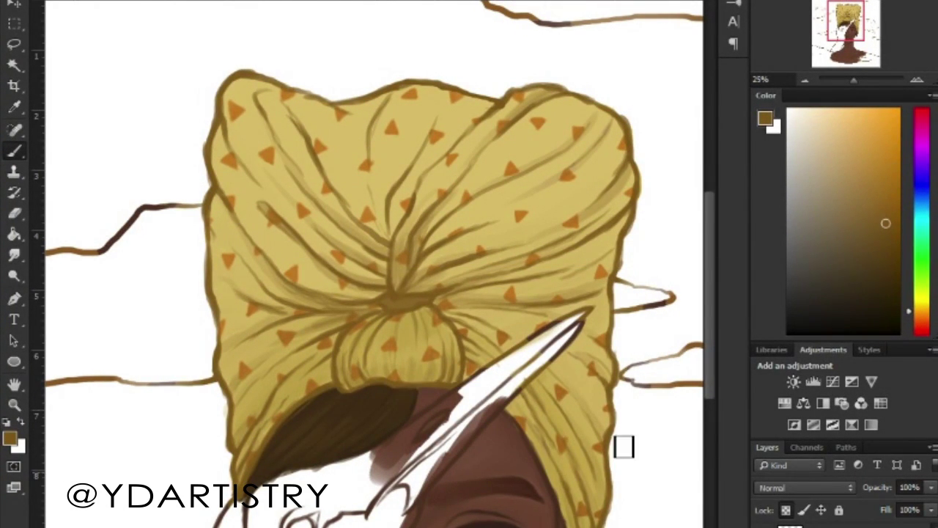
{"action": "left_click", "coordinate": [242, 499], "text": "alt"}
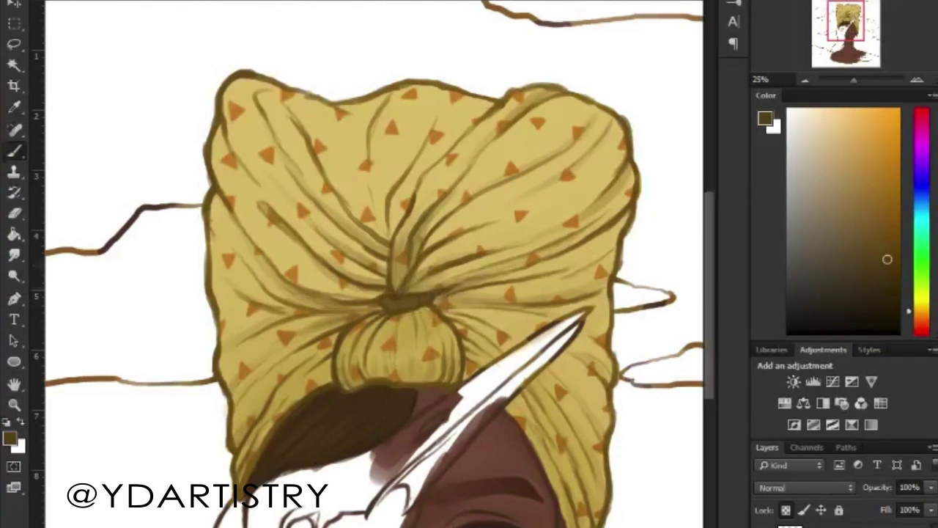
Shade the knot centre and left outline reddish brown, then brush grey along the beak.
{"action": "left_click", "coordinate": [430, 430], "text": "alt"}
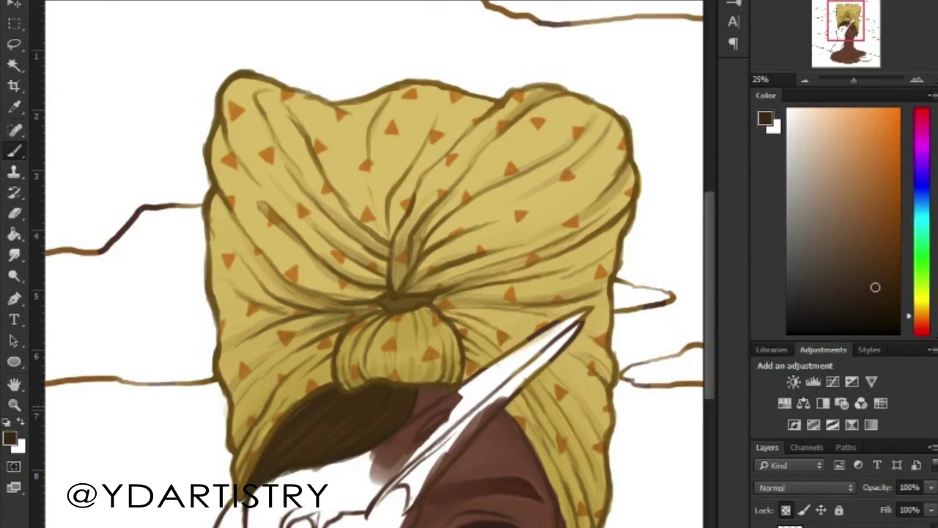
{"action": "left_click", "coordinate": [540, 448], "text": "alt"}
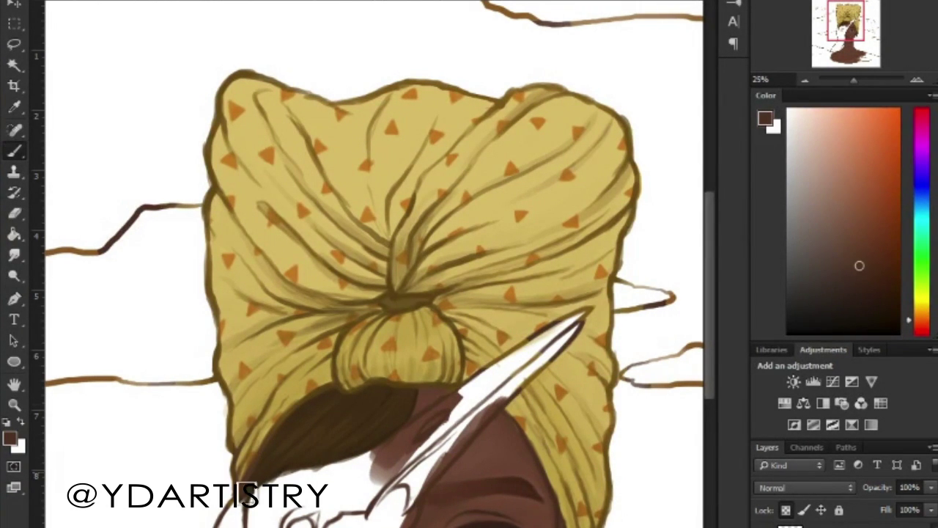
{"action": "left_click_drag", "start_coordinate": [389, 305], "coordinate": [371, 307]}
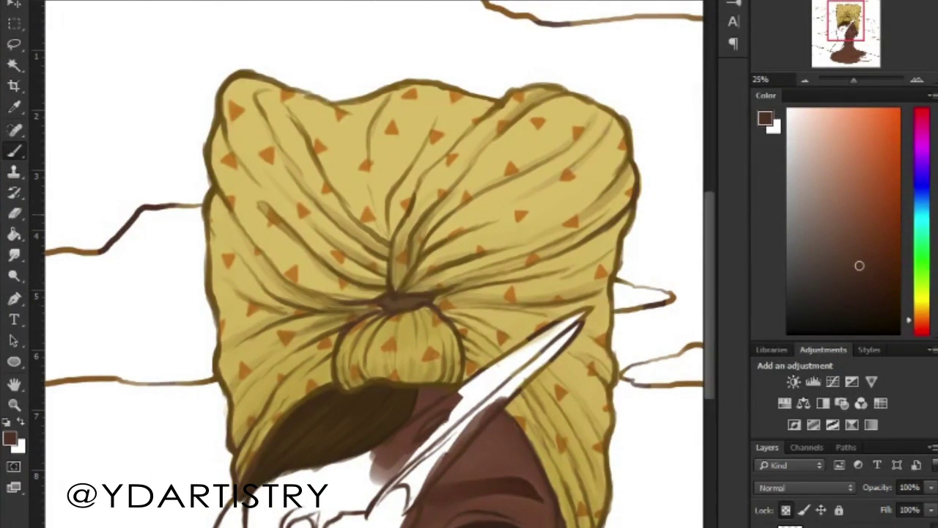
{"action": "left_click_drag", "start_coordinate": [223, 121], "coordinate": [207, 189]}
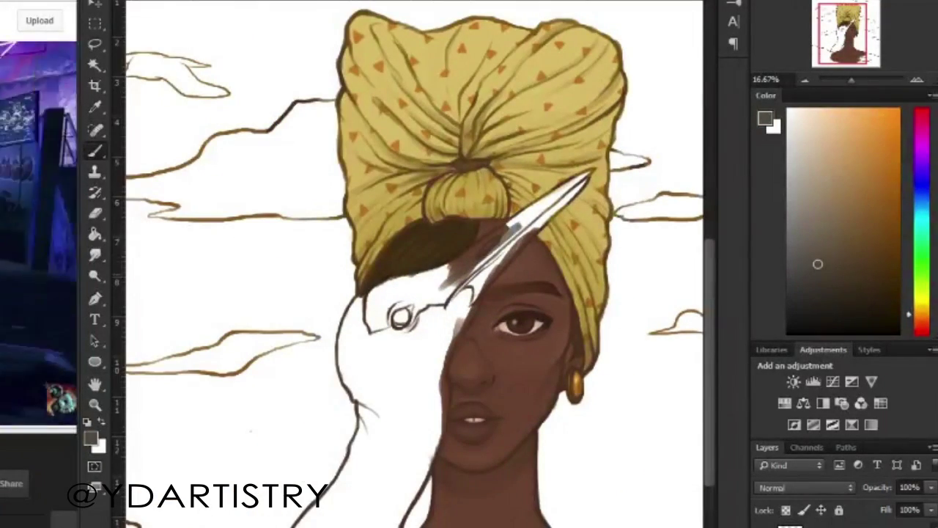
{"action": "mouse_move", "coordinate": [440, 293]}
{"action": "left_mouse_down"}
{"action": "mouse_move", "coordinate": [600, 176]}
{"action": "mouse_move", "coordinate": [470, 290]}
{"action": "mouse_move", "coordinate": [564, 201]}
{"action": "left_mouse_up"}
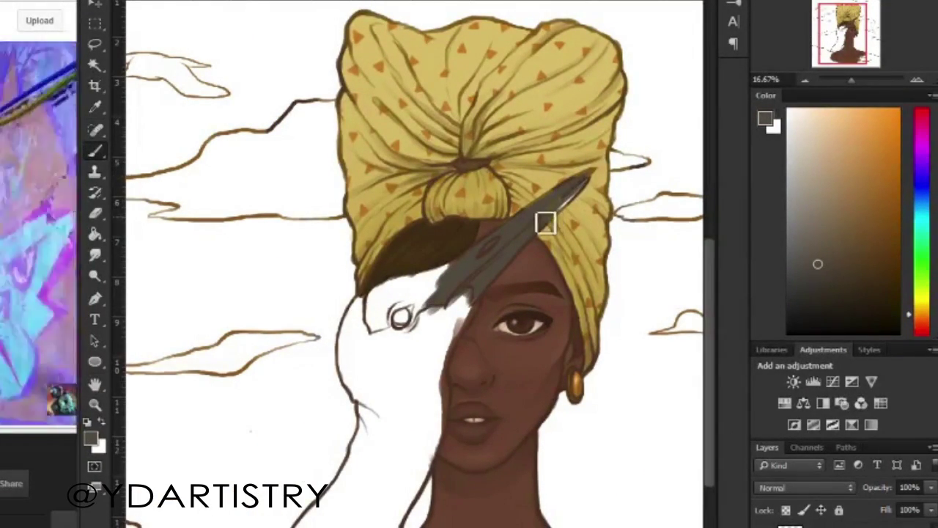
Grey the area around the bird's eye and paint its crest deep red.
{"action": "mouse_move", "coordinate": [440, 293]}
{"action": "left_mouse_down"}
{"action": "mouse_move", "coordinate": [374, 315]}
{"action": "mouse_move", "coordinate": [425, 322]}
{"action": "mouse_move", "coordinate": [374, 326]}
{"action": "mouse_move", "coordinate": [436, 308]}
{"action": "left_mouse_up"}
{"action": "left_click", "coordinate": [922, 331]}
{"action": "left_click", "coordinate": [882, 210]}
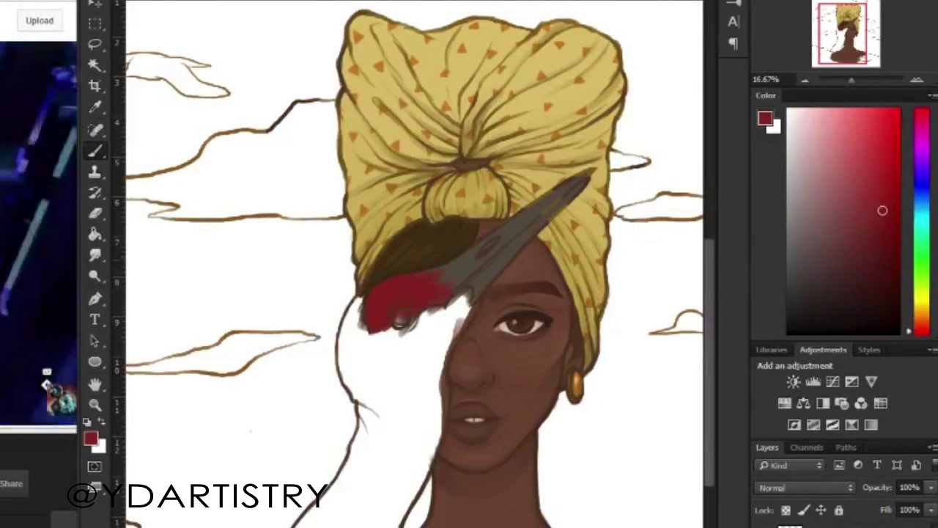
{"action": "left_click", "coordinate": [886, 234]}
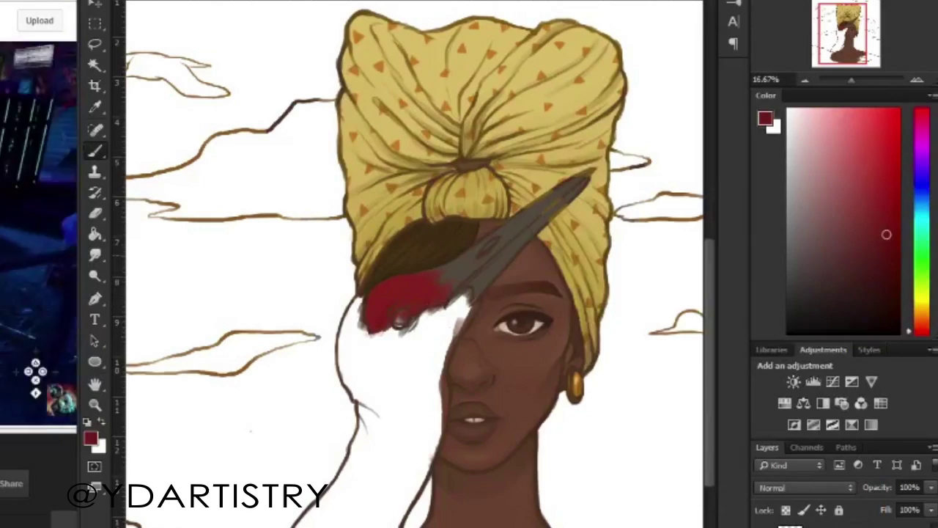
{"action": "left_click", "coordinate": [922, 313]}
{"action": "left_click_drag", "start_coordinate": [819, 264], "coordinate": [817, 241]}
Shade the bird's head and neck with grey and light-grey strokes.
{"action": "right_click", "coordinate": [504, 292]}
{"action": "key", "text": "Return"}
{"action": "left_click", "coordinate": [493, 264], "text": "alt"}
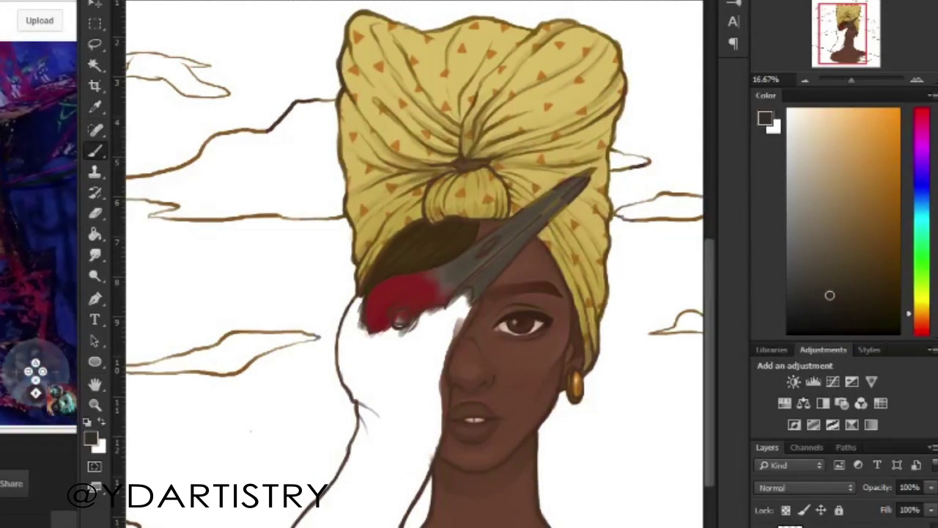
{"action": "left_click", "coordinate": [515, 286], "text": "alt"}
{"action": "mouse_move", "coordinate": [359, 300]}
{"action": "left_mouse_down"}
{"action": "mouse_move", "coordinate": [349, 345]}
{"action": "mouse_move", "coordinate": [379, 373]}
{"action": "left_mouse_up"}
{"action": "left_click", "coordinate": [802, 240]}
{"action": "mouse_move", "coordinate": [371, 327]}
{"action": "left_mouse_down"}
{"action": "mouse_move", "coordinate": [395, 407]}
{"action": "mouse_move", "coordinate": [402, 352]}
{"action": "mouse_move", "coordinate": [399, 433]}
{"action": "mouse_move", "coordinate": [393, 366]}
{"action": "left_mouse_up"}
Add darker grey strokes along the edge of the bird's neck.
{"action": "left_click", "coordinate": [785, 176]}
{"action": "left_click_drag", "start_coordinate": [400, 469], "coordinate": [413, 367]}
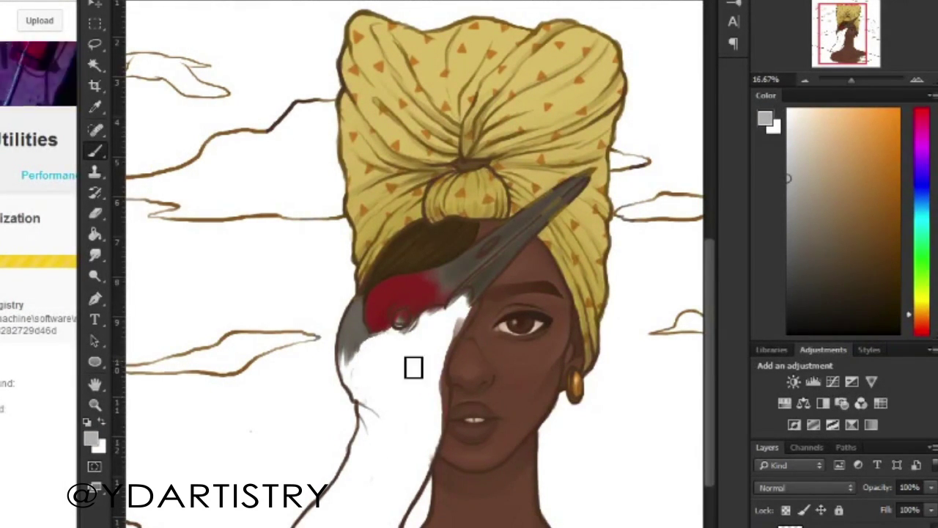
{"action": "left_click", "coordinate": [803, 244]}
{"action": "left_click_drag", "start_coordinate": [352, 337], "coordinate": [359, 394]}
{"action": "left_click", "coordinate": [795, 208]}
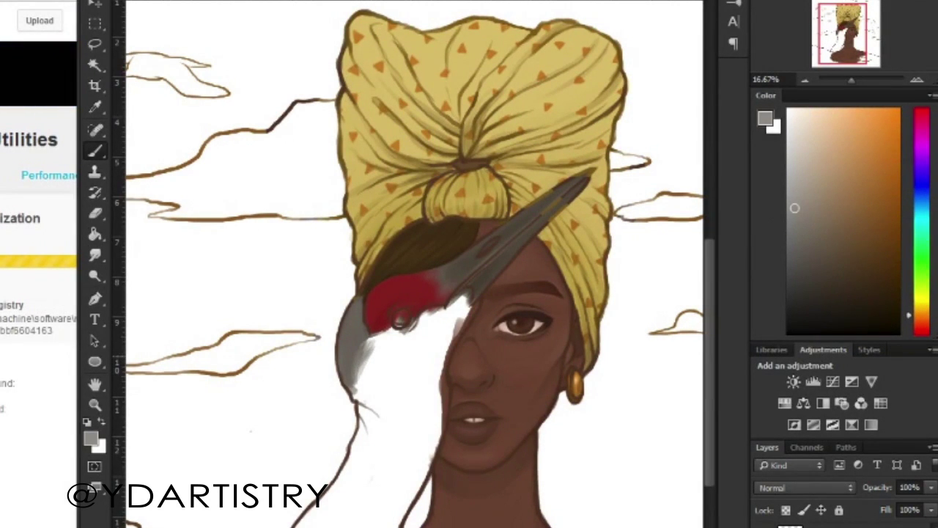
Grey over the rest of the white neck and darken its lower part with streaks.
{"action": "mouse_move", "coordinate": [429, 378]}
{"action": "left_mouse_down"}
{"action": "mouse_move", "coordinate": [374, 366]}
{"action": "mouse_move", "coordinate": [355, 403]}
{"action": "left_mouse_up"}
{"action": "left_click_drag", "start_coordinate": [349, 359], "coordinate": [367, 414]}
{"action": "mouse_move", "coordinate": [400, 381]}
{"action": "left_mouse_down"}
{"action": "mouse_move", "coordinate": [363, 440]}
{"action": "mouse_move", "coordinate": [367, 462]}
{"action": "mouse_move", "coordinate": [337, 498]}
{"action": "left_mouse_up"}
{"action": "mouse_move", "coordinate": [374, 432]}
{"action": "left_mouse_down"}
{"action": "mouse_move", "coordinate": [389, 371]}
{"action": "mouse_move", "coordinate": [389, 418]}
{"action": "mouse_move", "coordinate": [356, 475]}
{"action": "left_mouse_up"}
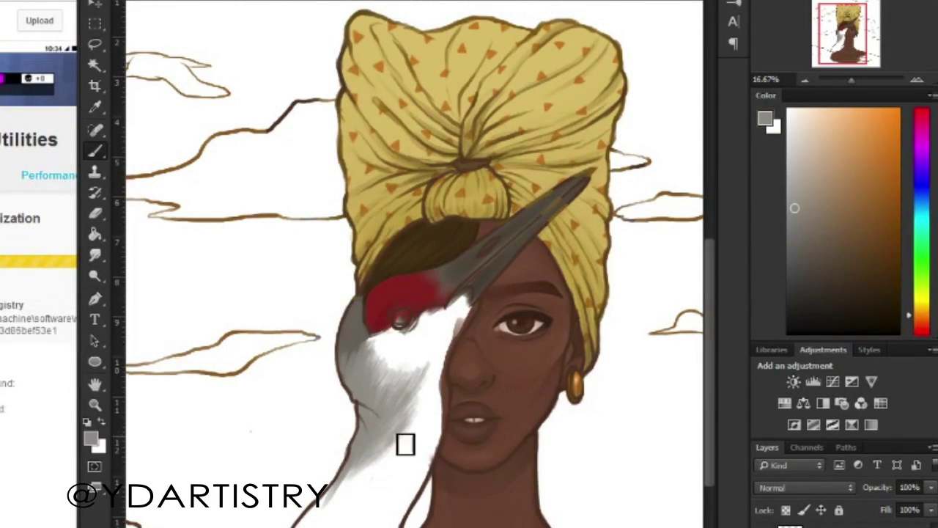
{"action": "left_click_drag", "start_coordinate": [392, 444], "coordinate": [308, 524]}
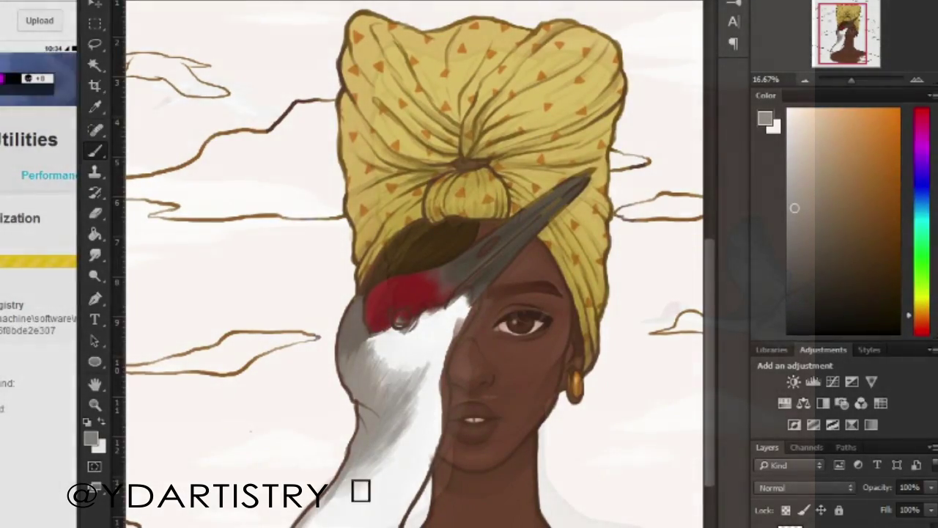